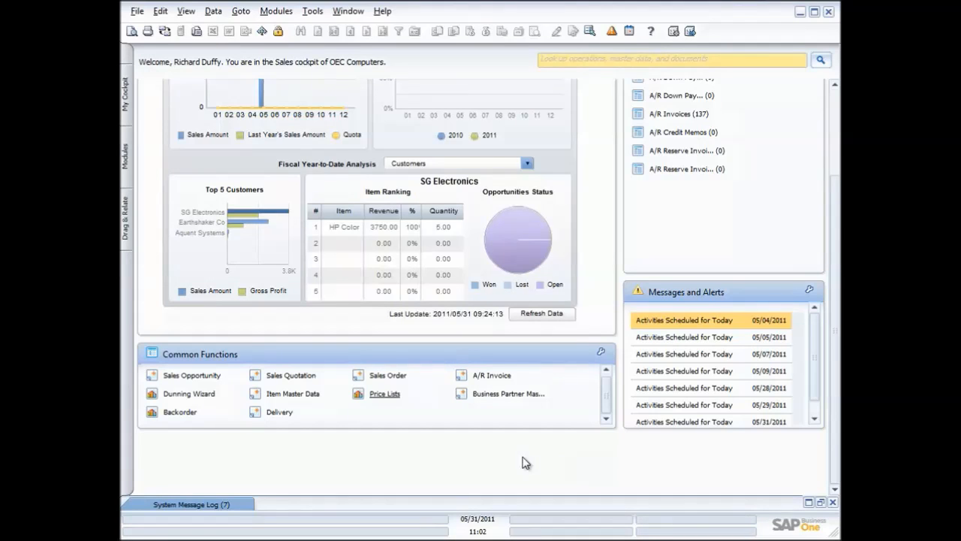
# Step: Open a new sales opportunity form and maximize its window
pyautogui.click(192, 376)
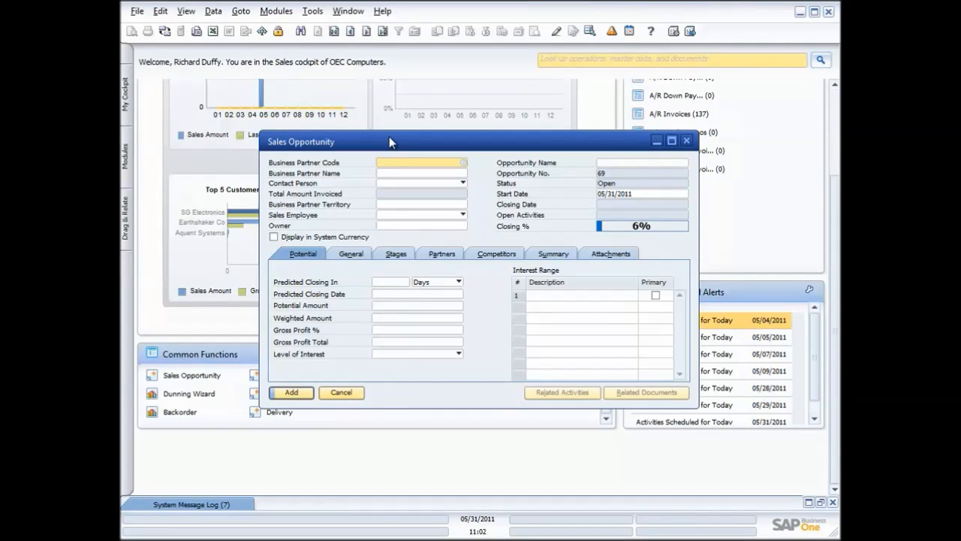
pyautogui.click(671, 141)
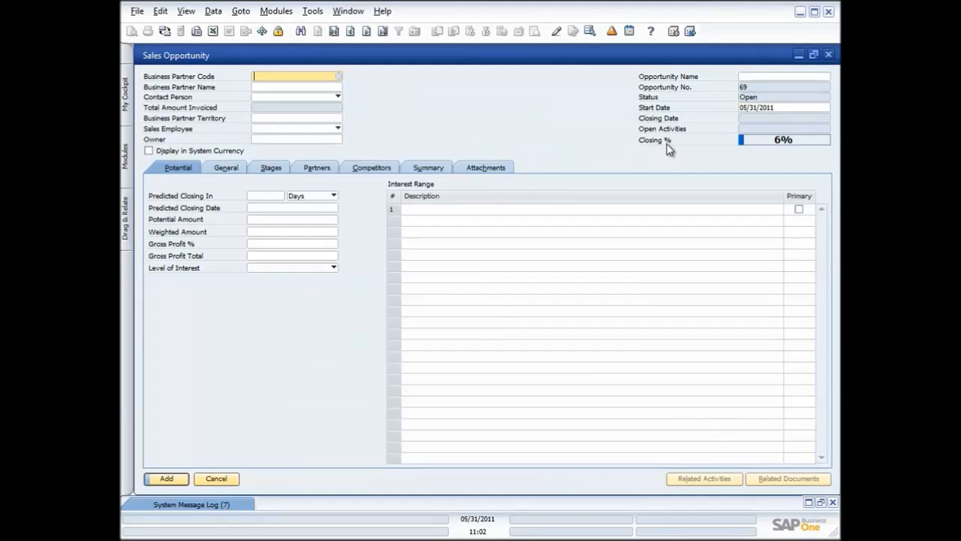
pyautogui.click(336, 77)
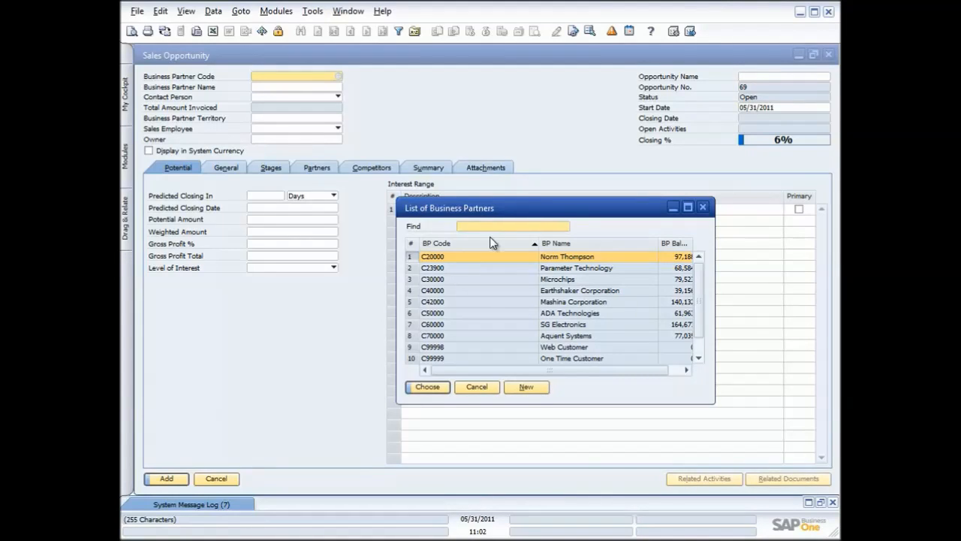
pyautogui.click(528, 386)
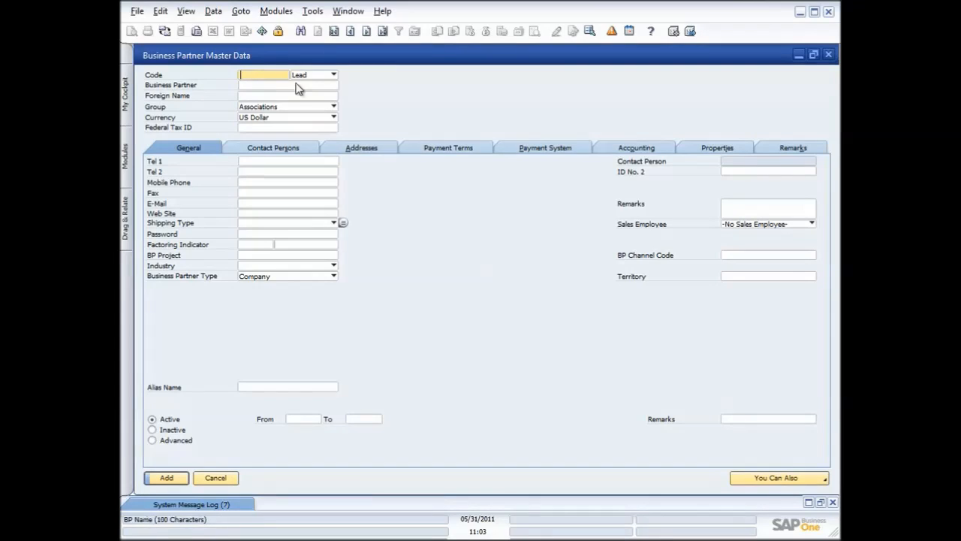
pyautogui.click(334, 75)
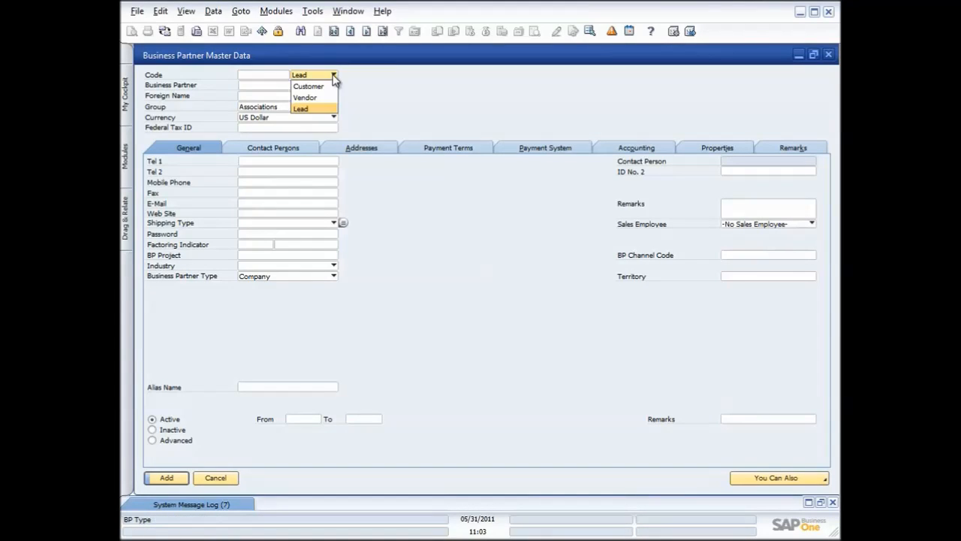
pyautogui.click(307, 110)
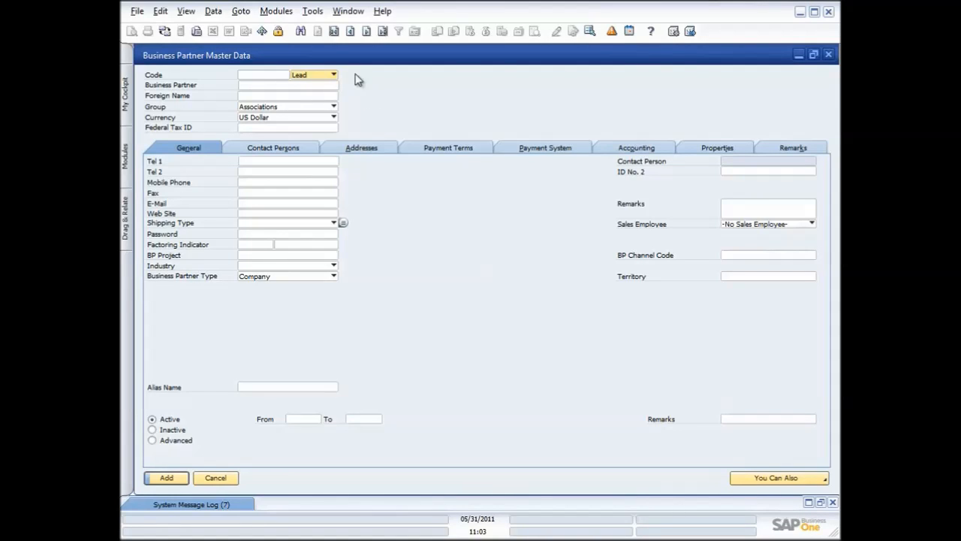
pyautogui.click(828, 56)
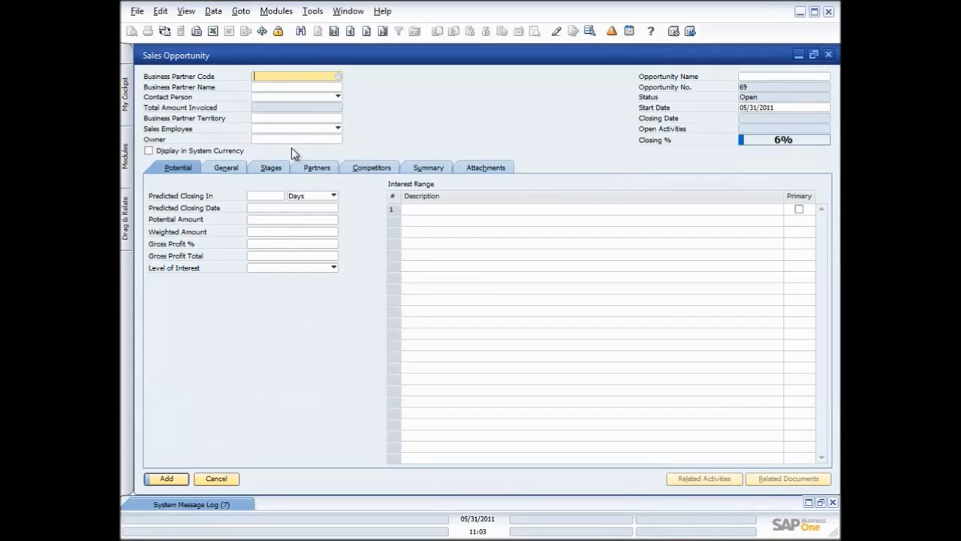
# Step: Assign Earthshaker Corporation as the opportunity's business partner and choose its second listed contact person
pyautogui.click(338, 78)
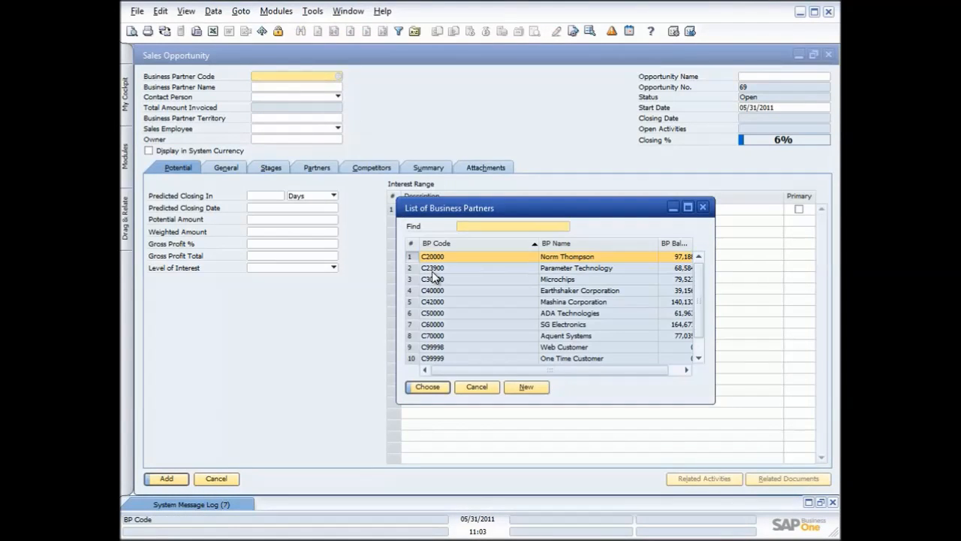
pyautogui.doubleClick(546, 297)
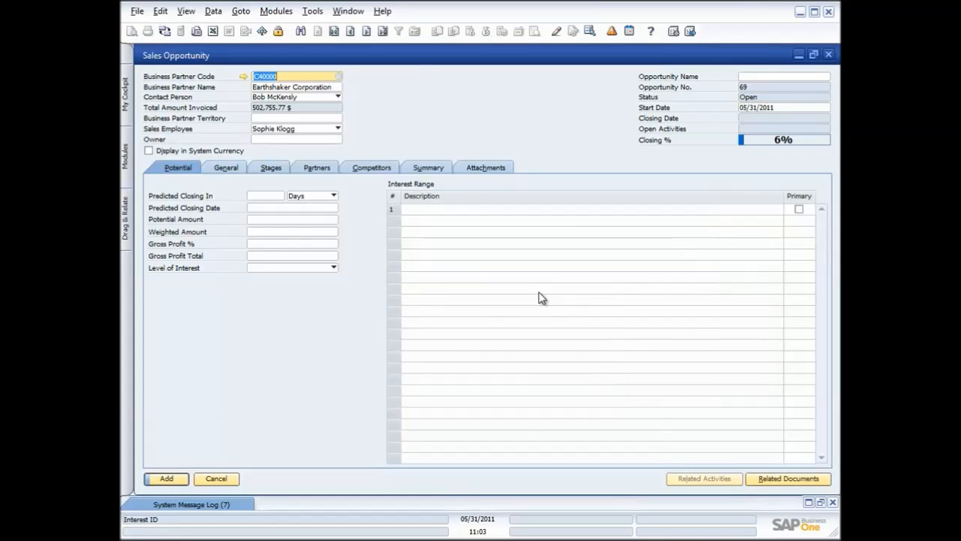
pyautogui.click(338, 98)
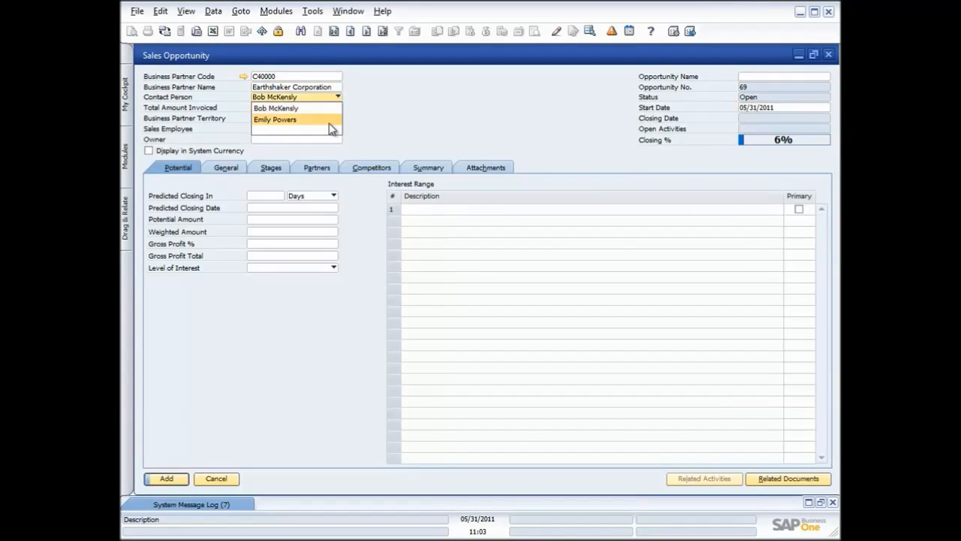
pyautogui.click(289, 120)
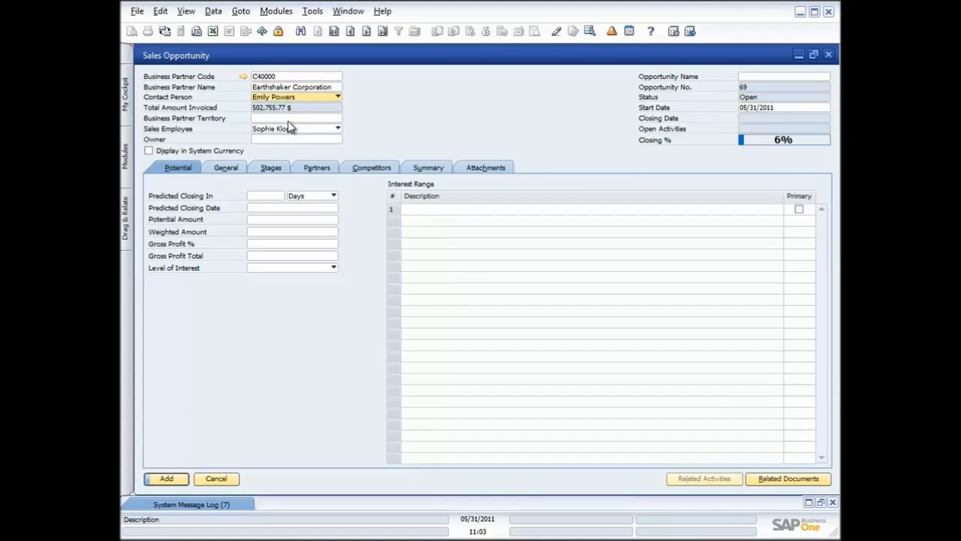
# Step: Examine Earthshaker Corporation's master data and its detailed sales analysis report, and return to the opportunity
pyautogui.click(243, 78)
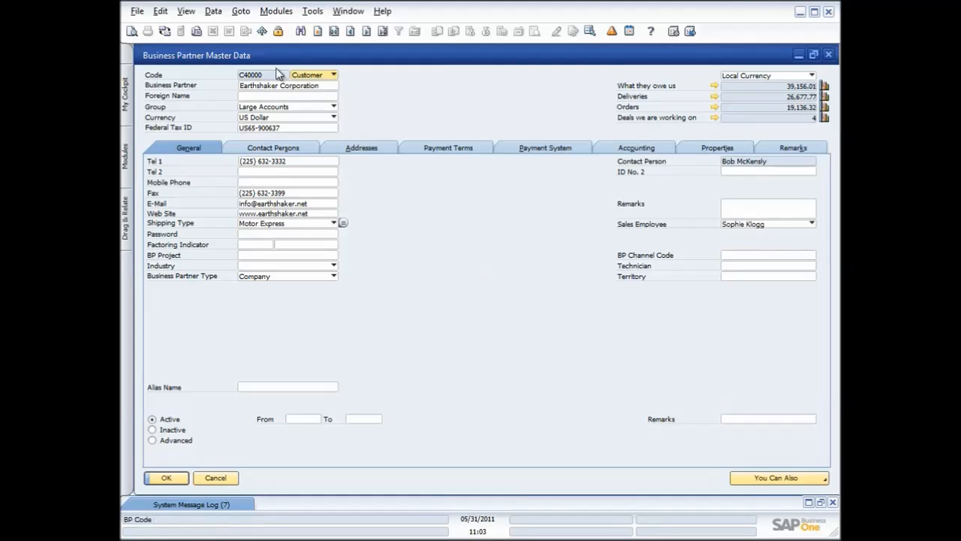
pyautogui.click(824, 87)
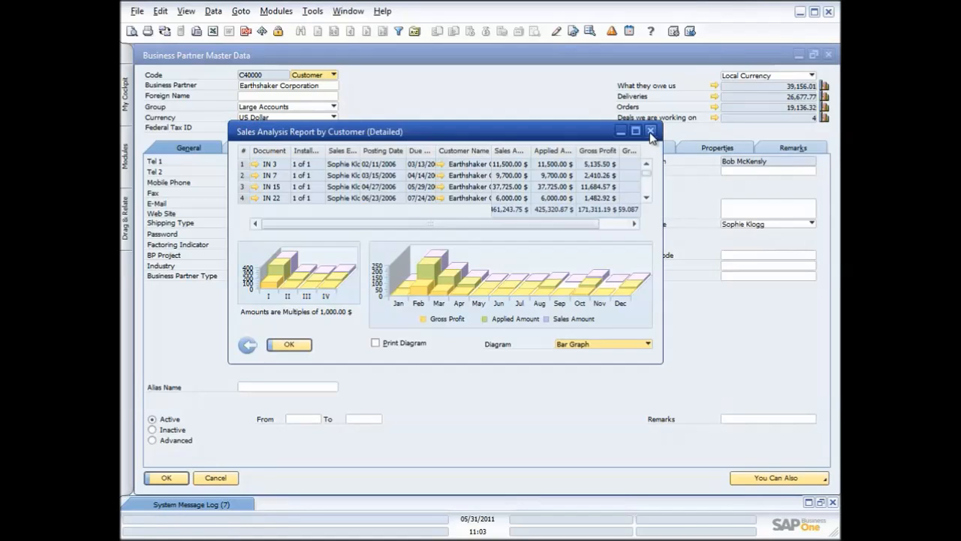
pyautogui.click(650, 130)
pyautogui.click(828, 54)
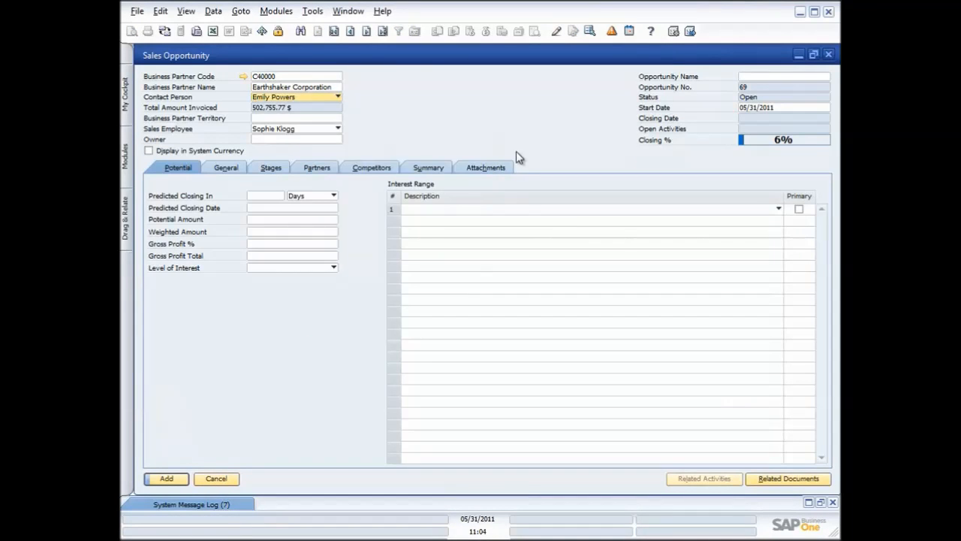
# Step: Look up the territories available for the business partner and close the list without choosing one
pyautogui.click(298, 120)
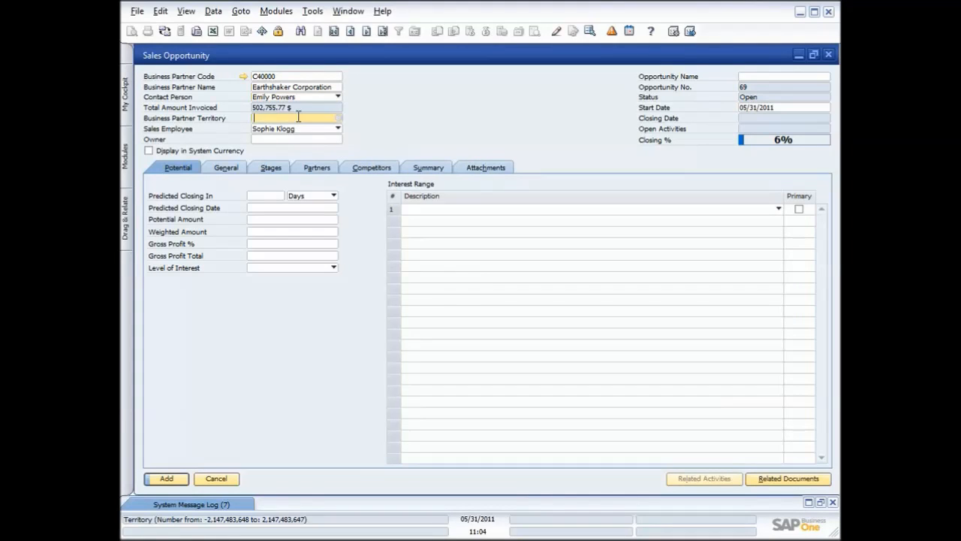
pyautogui.click(338, 120)
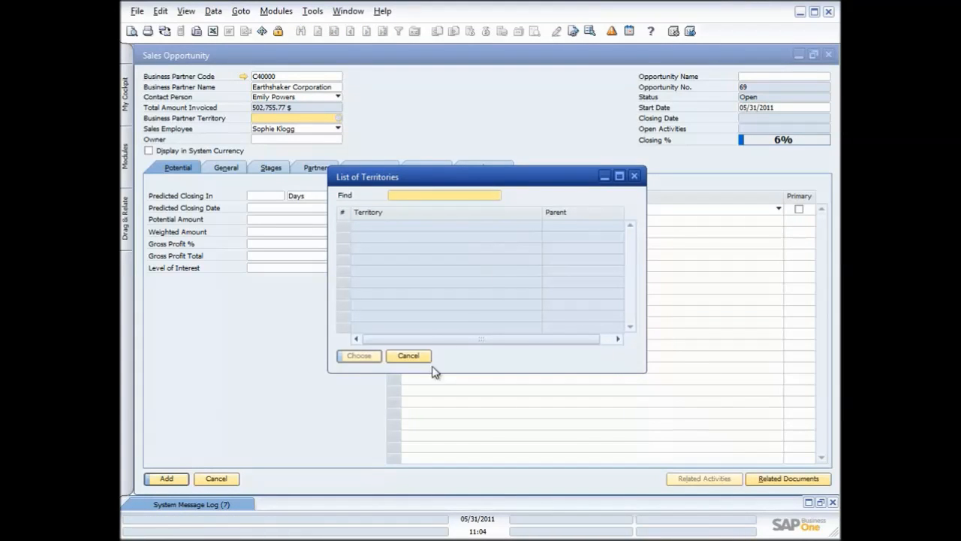
pyautogui.click(635, 177)
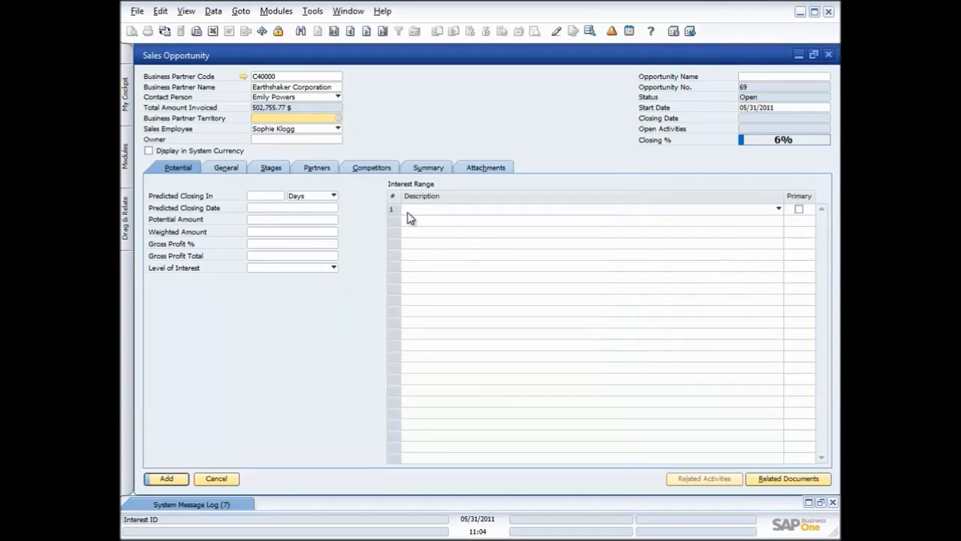
# Step: Set the sales employee to -No Sales Employee- and assign the listed employee as the opportunity's owner
pyautogui.click(338, 129)
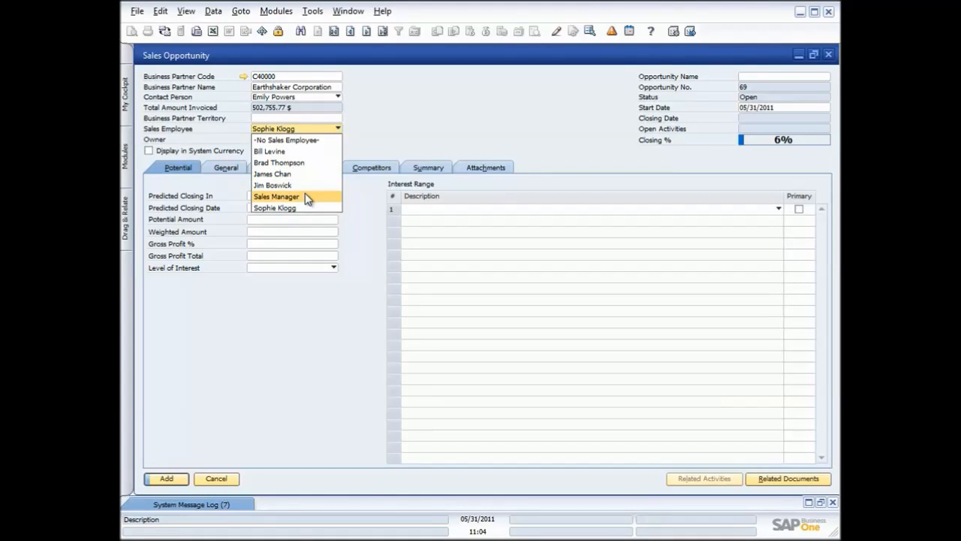
pyautogui.click(298, 142)
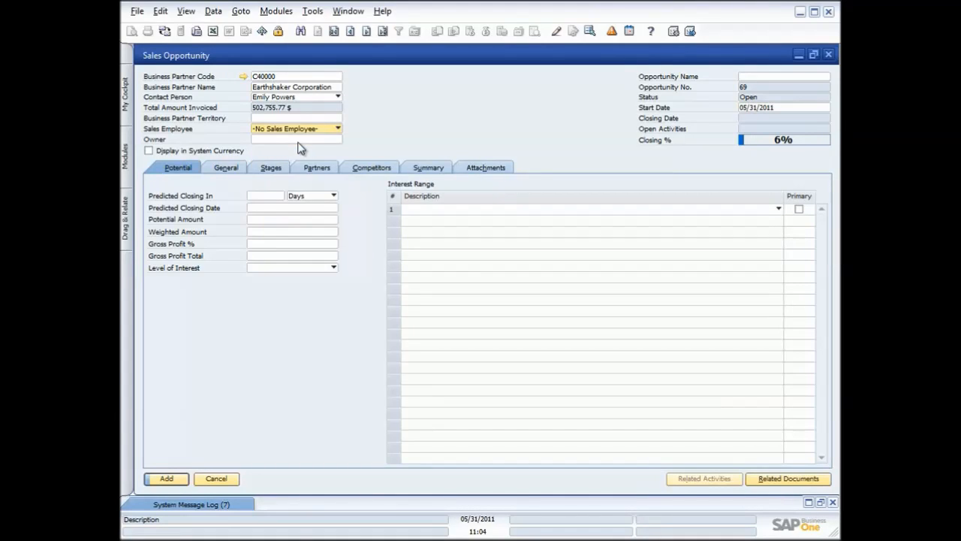
pyautogui.click(292, 139)
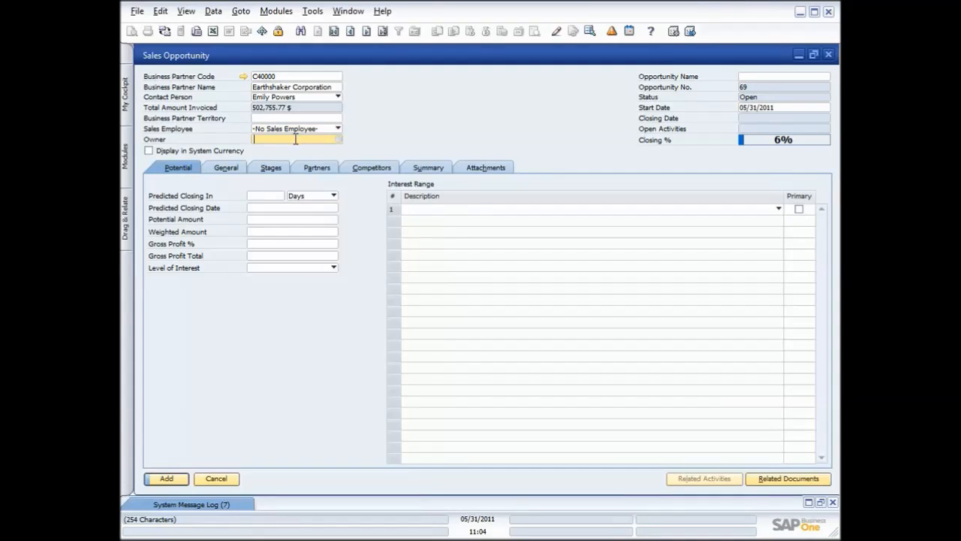
pyautogui.click(338, 142)
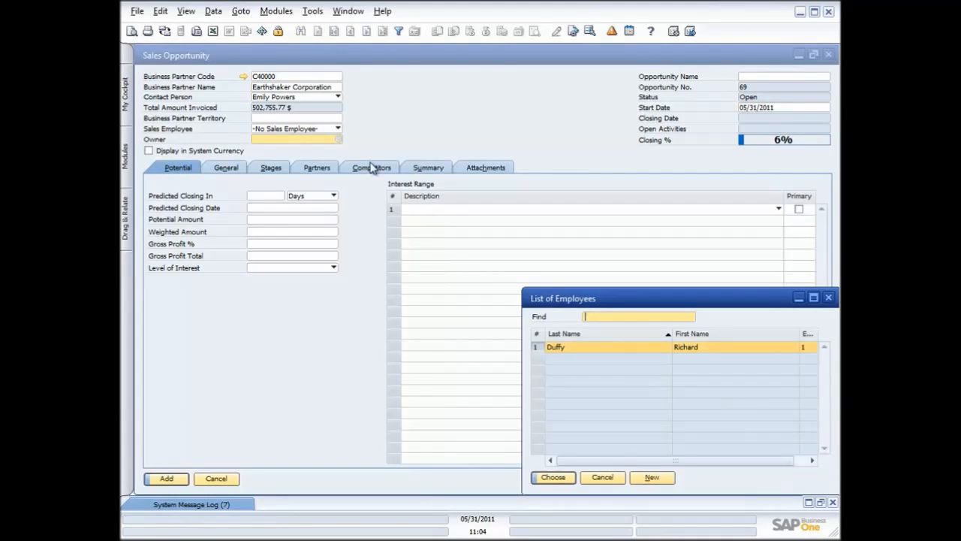
pyautogui.doubleClick(616, 346)
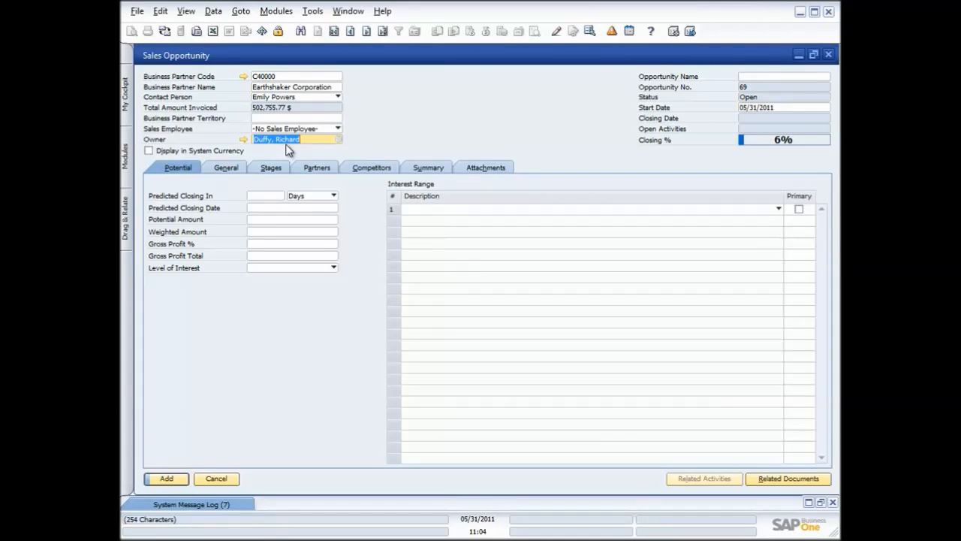
# Step: Name the opportunity "Printer Sale for July"
pyautogui.click(759, 76)
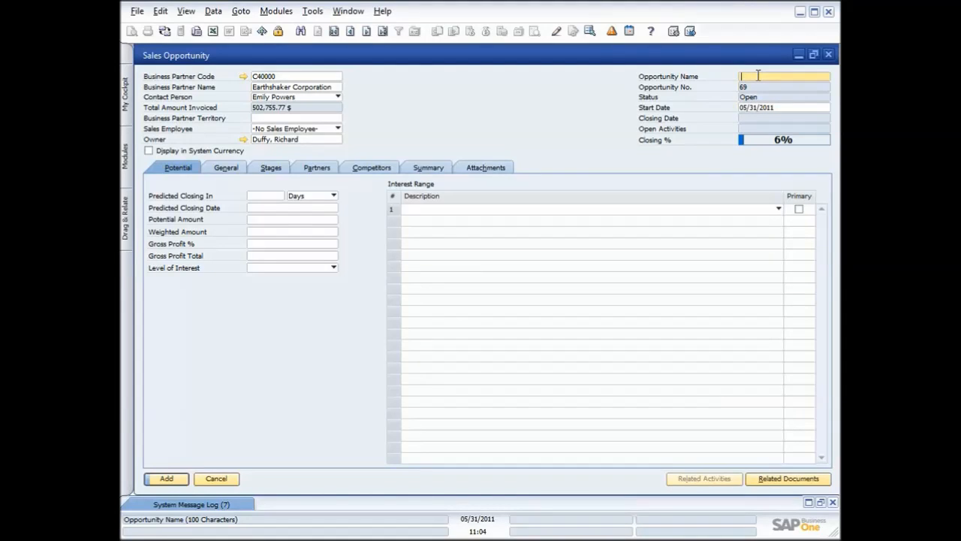
pyautogui.write('Printer Sales')
pyautogui.press('BackSpace')
pyautogui.write('for July')
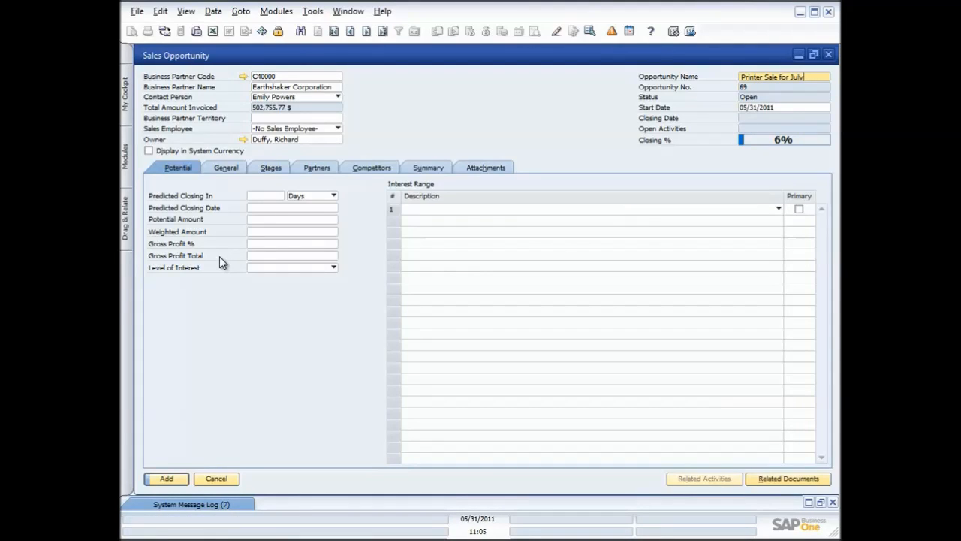
# Step: Set the opportunity's predicted closing to 1 month
pyautogui.click(270, 197)
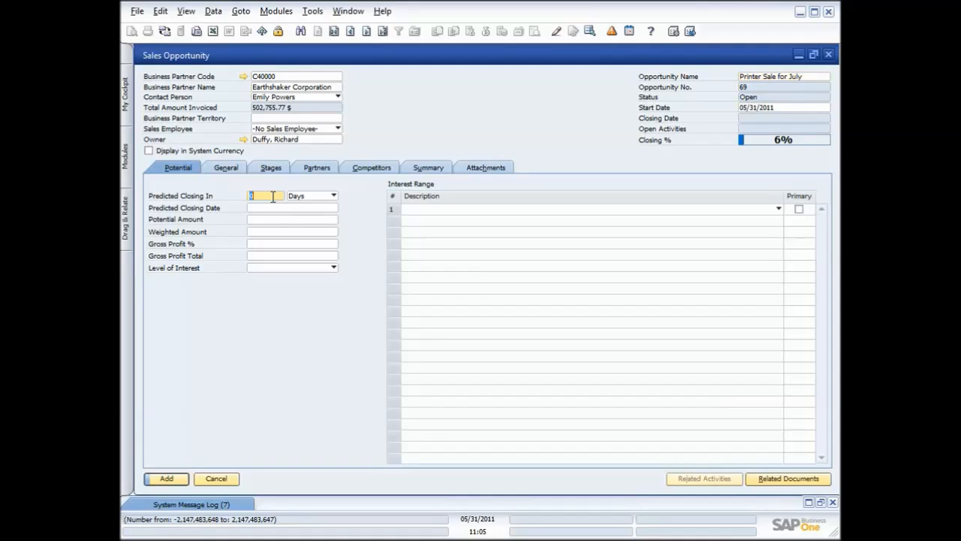
pyautogui.click(331, 196)
pyautogui.click(317, 209)
pyautogui.click(275, 196)
pyautogui.write('1')
pyautogui.press('Tab')
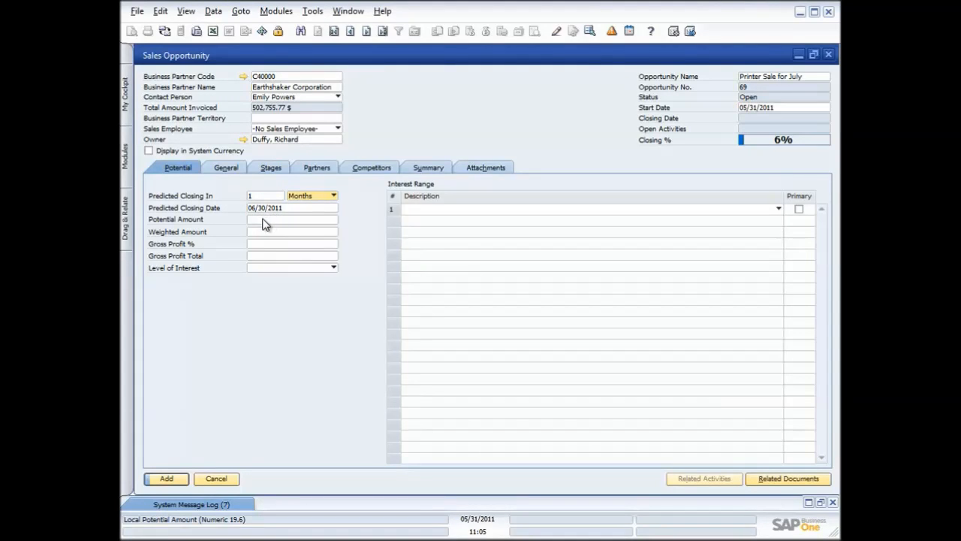
# Step: Set the opportunity's potential amount to 10,000
pyautogui.click(262, 220)
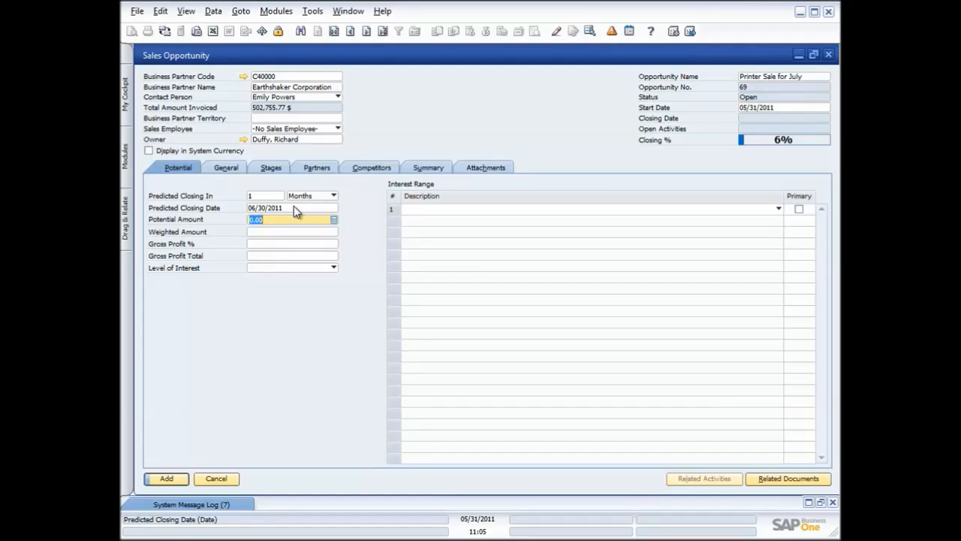
pyautogui.write('10')
pyautogui.write('.')
pyautogui.write('000')
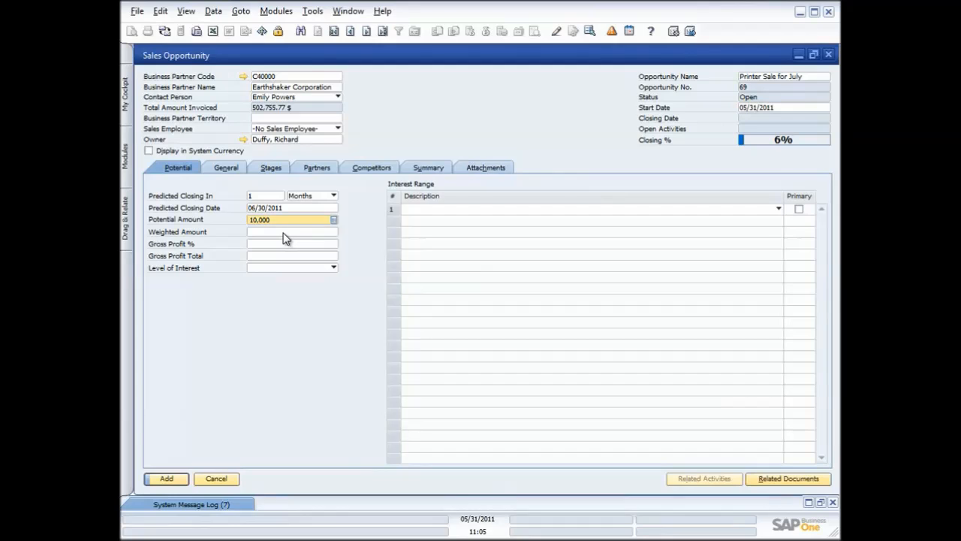
pyautogui.press('Tab')
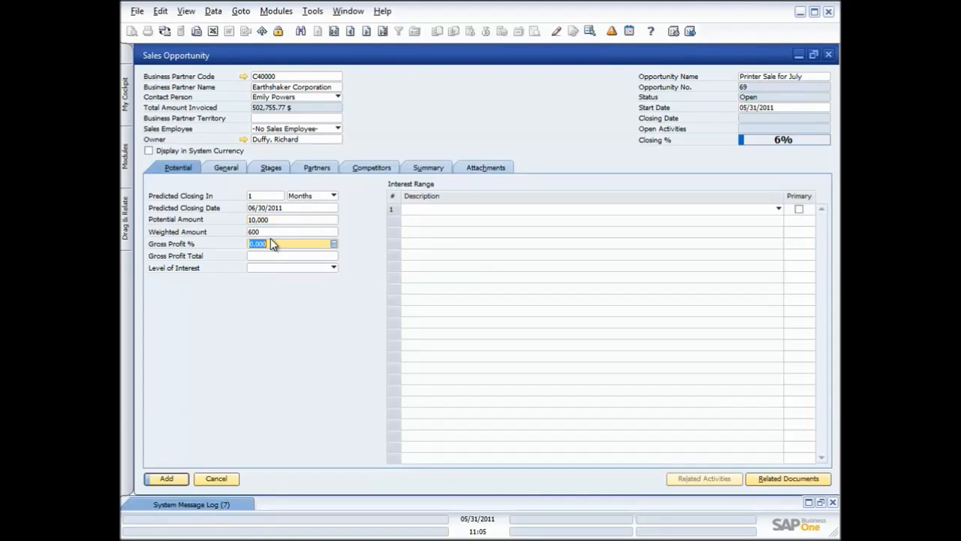
pyautogui.click(275, 219)
pyautogui.press('BackSpace')
pyautogui.write('10000')
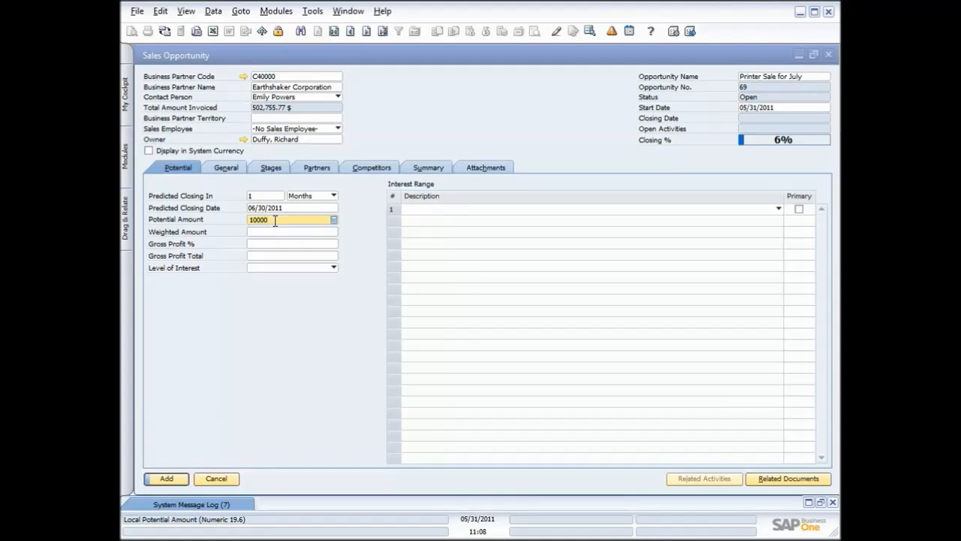
pyautogui.press('Tab')
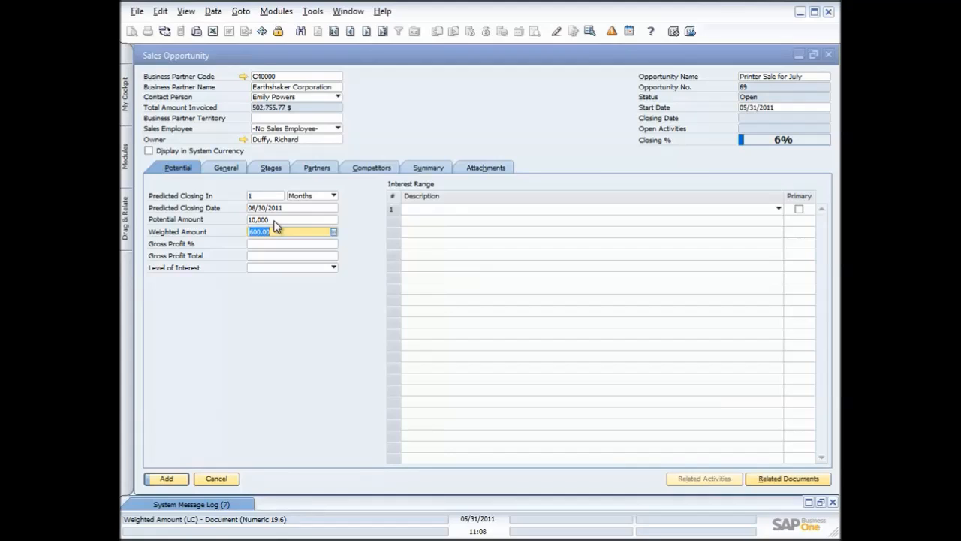
# Step: Keep the calculated weighted amount and set the gross profit percentage to 25
pyautogui.press('Tab')
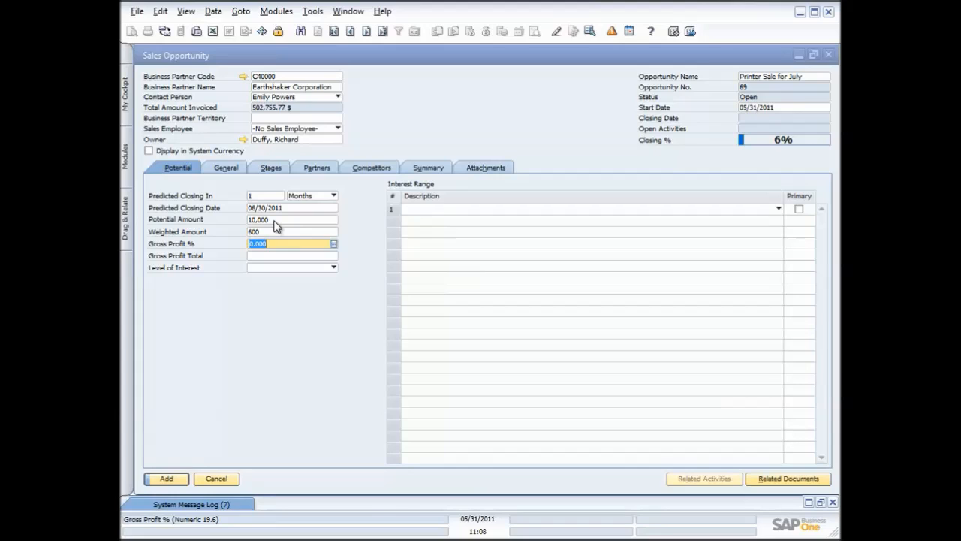
pyautogui.write('25')
pyautogui.press('Tab')
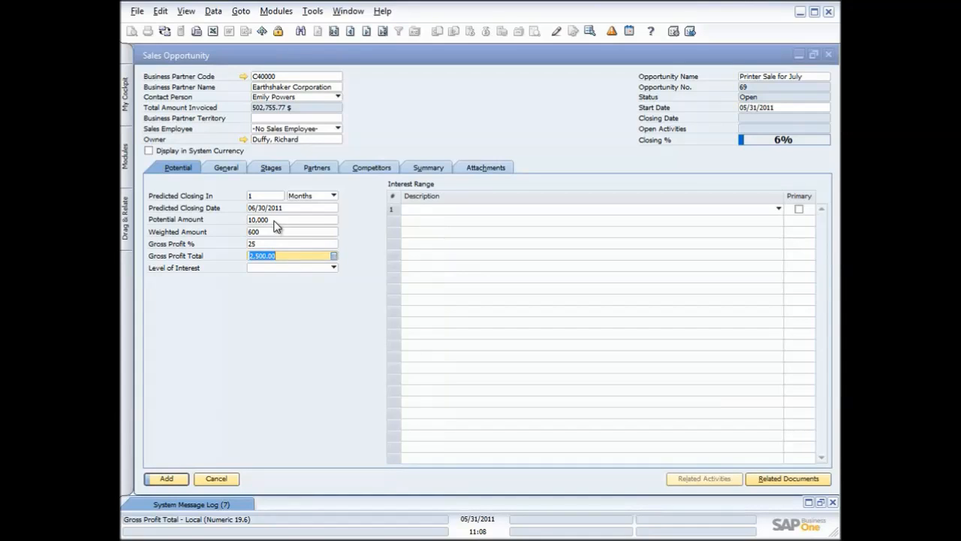
# Step: Define a new level of interest named "Cool" for the sales opportunity
pyautogui.click(334, 269)
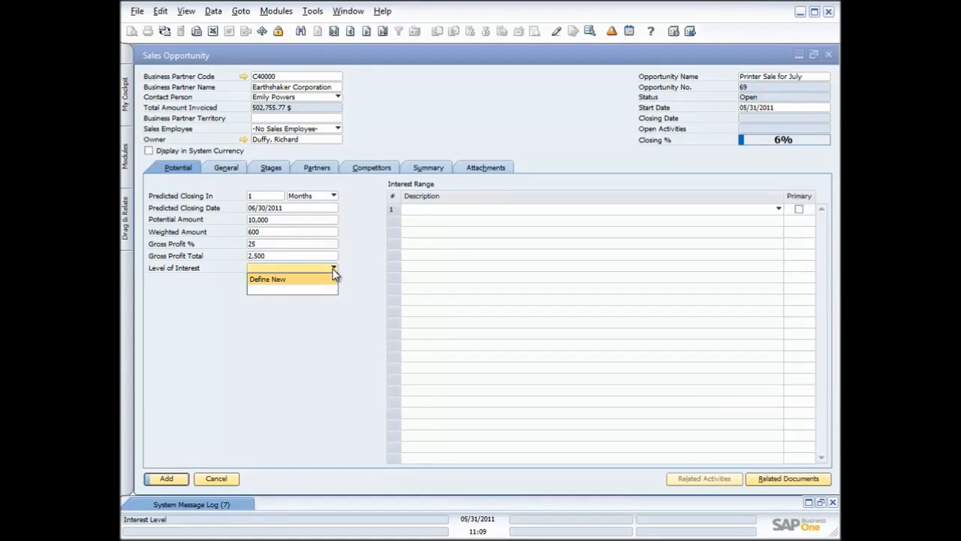
pyautogui.click(307, 280)
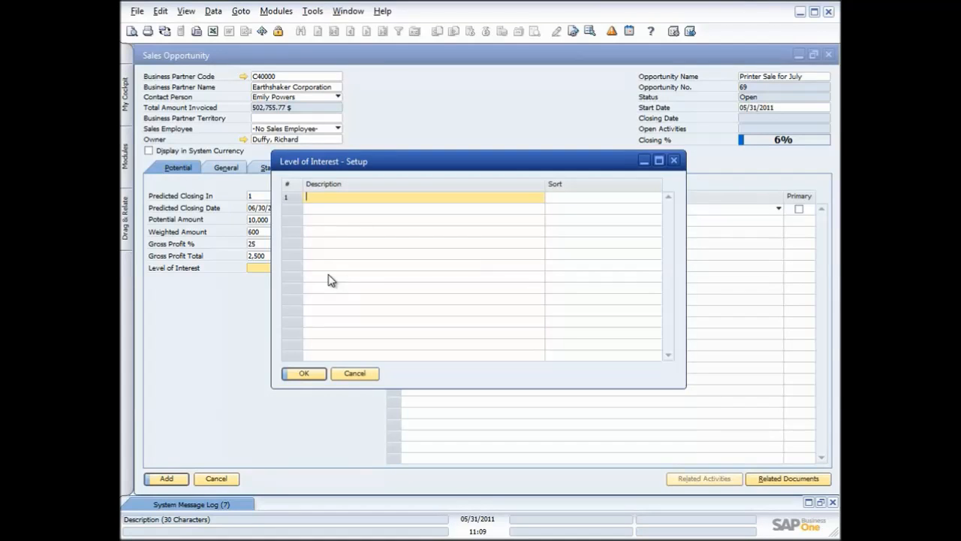
pyautogui.write('Cool')
pyautogui.press('Tab')
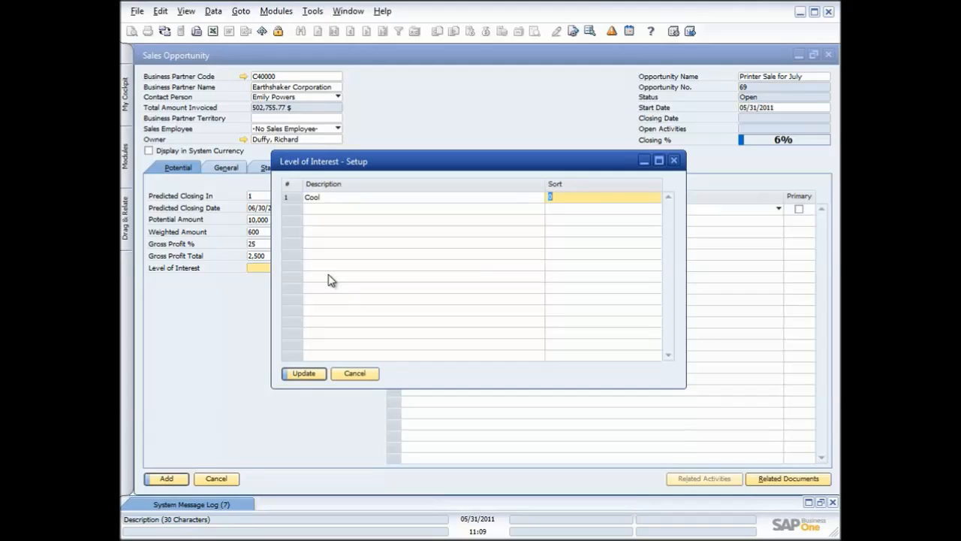
pyautogui.click(309, 374)
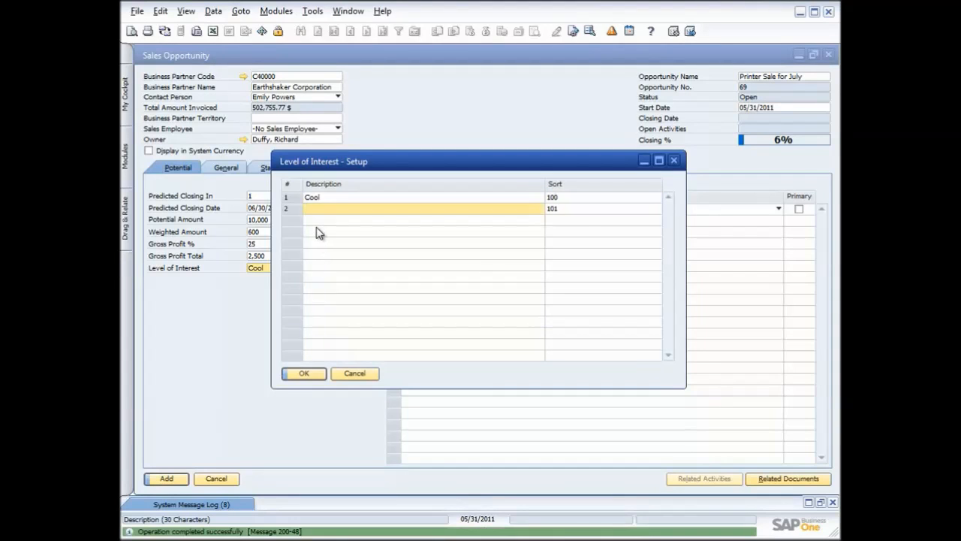
# Step: Add "Warm" and "Hot" as further levels of interest and save them
pyautogui.write('Warm')
pyautogui.press('Tab')
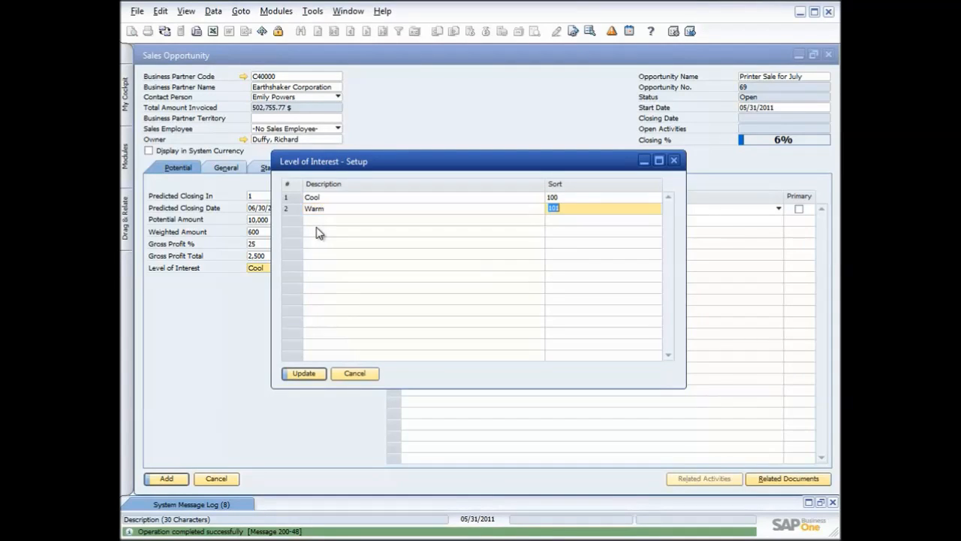
pyautogui.click(303, 371)
pyautogui.write('Hot')
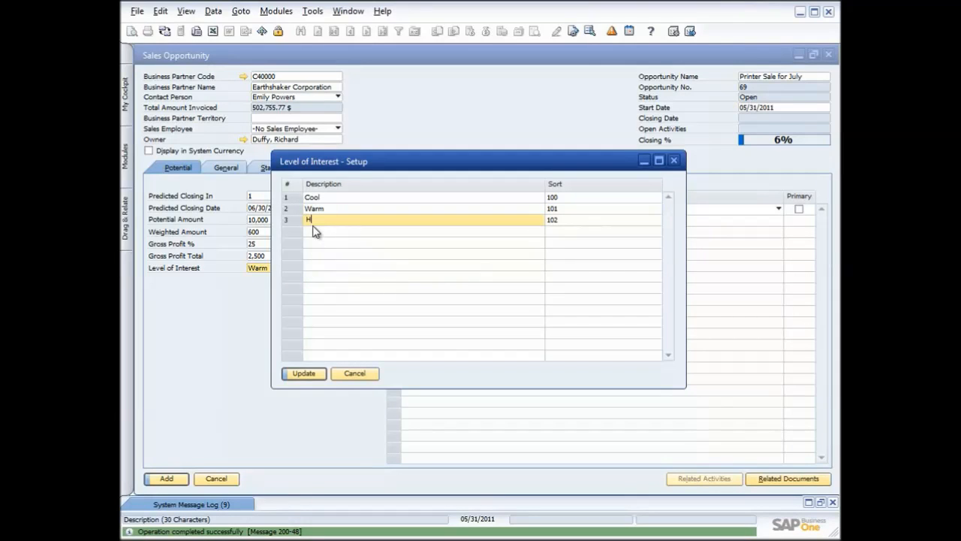
pyautogui.press('Tab')
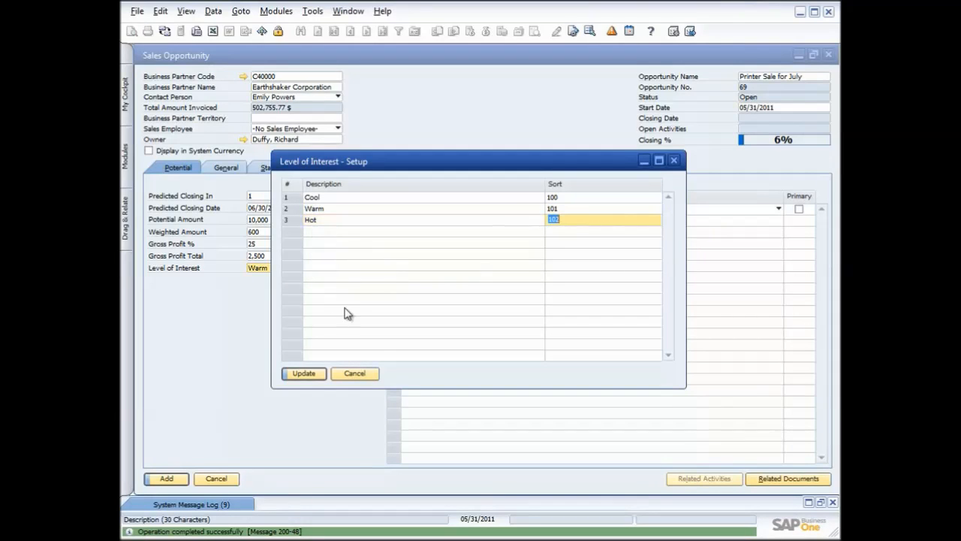
pyautogui.click(304, 373)
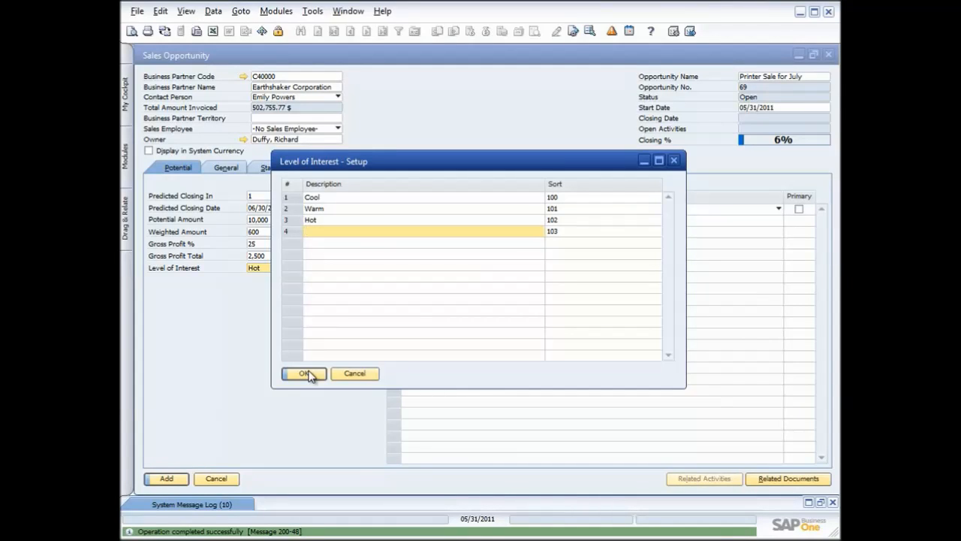
# Step: Close the level of interest setup and set the opportunity's level of interest to Warm
pyautogui.click(323, 208)
pyautogui.click(304, 373)
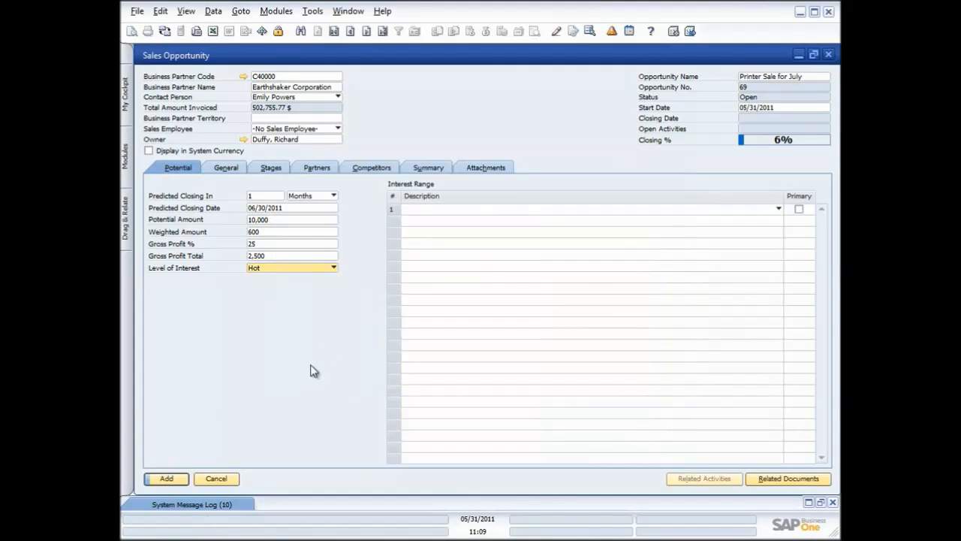
pyautogui.click(333, 268)
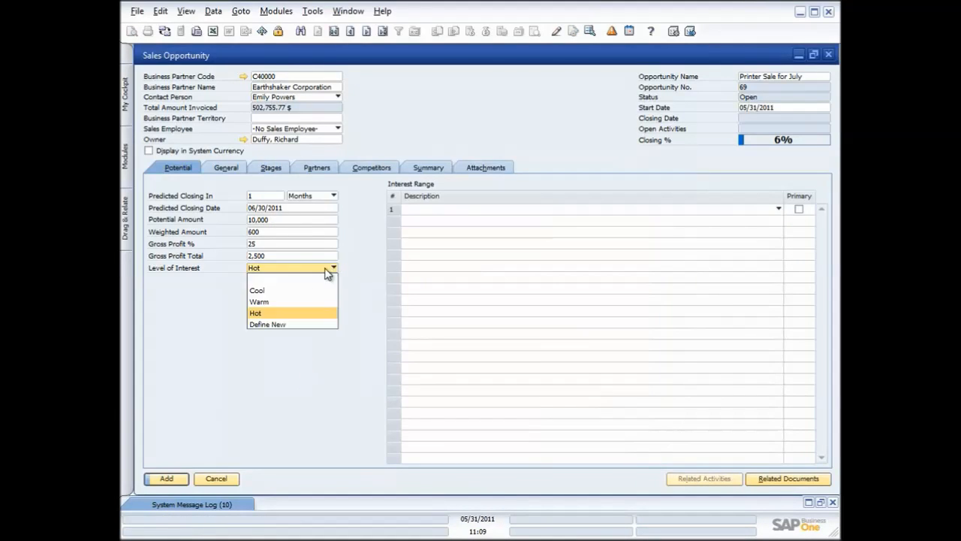
pyautogui.click(289, 304)
pyautogui.click(289, 302)
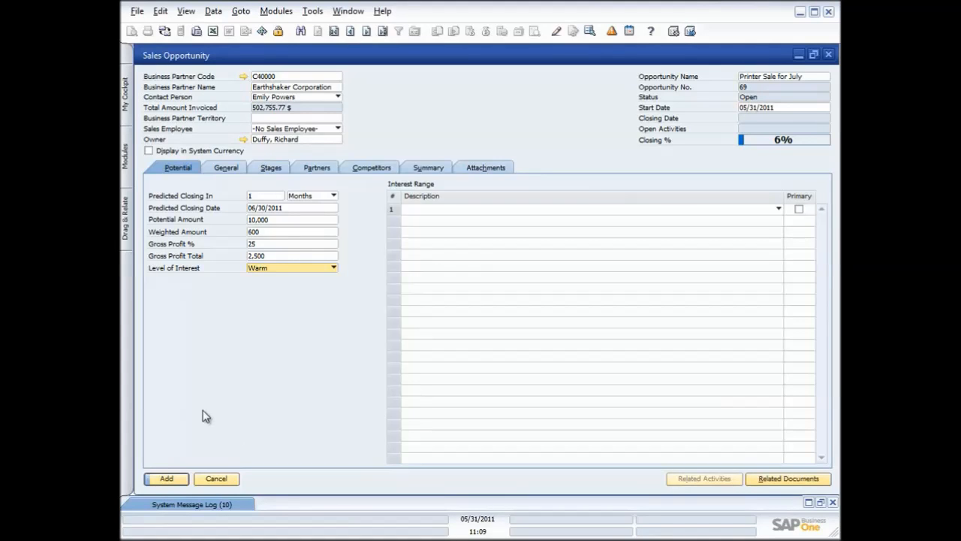
# Step: Set SG Electronics as the opportunity's business partner channel in its general details
pyautogui.click(226, 168)
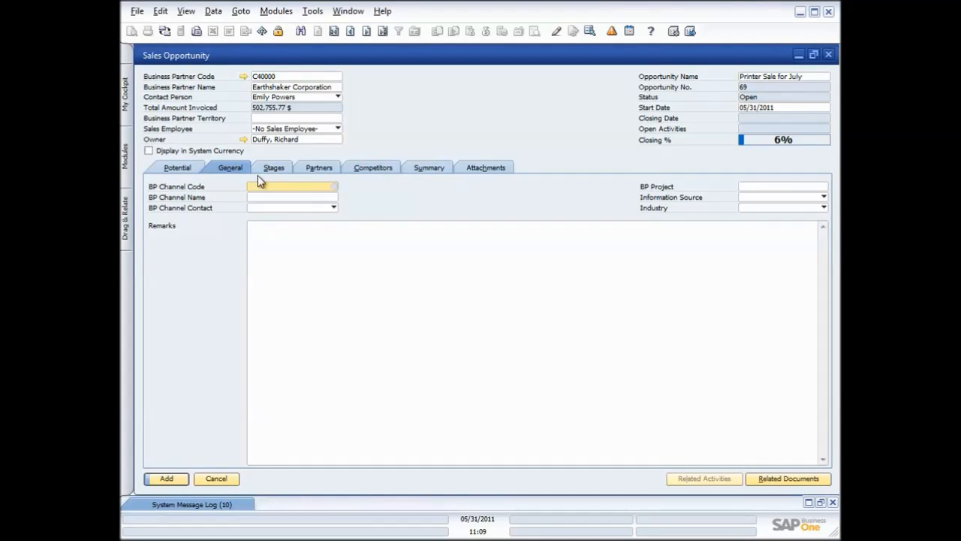
pyautogui.click(335, 189)
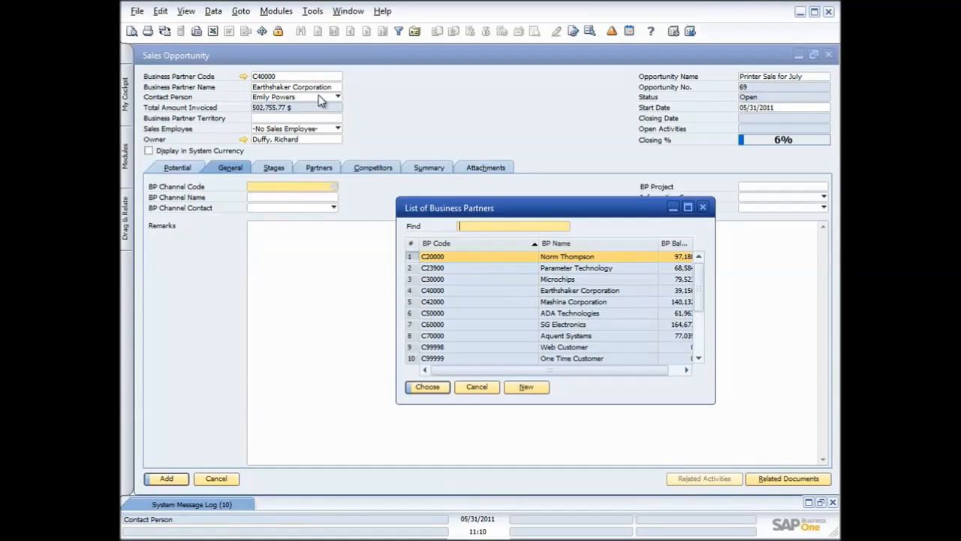
pyautogui.doubleClick(553, 326)
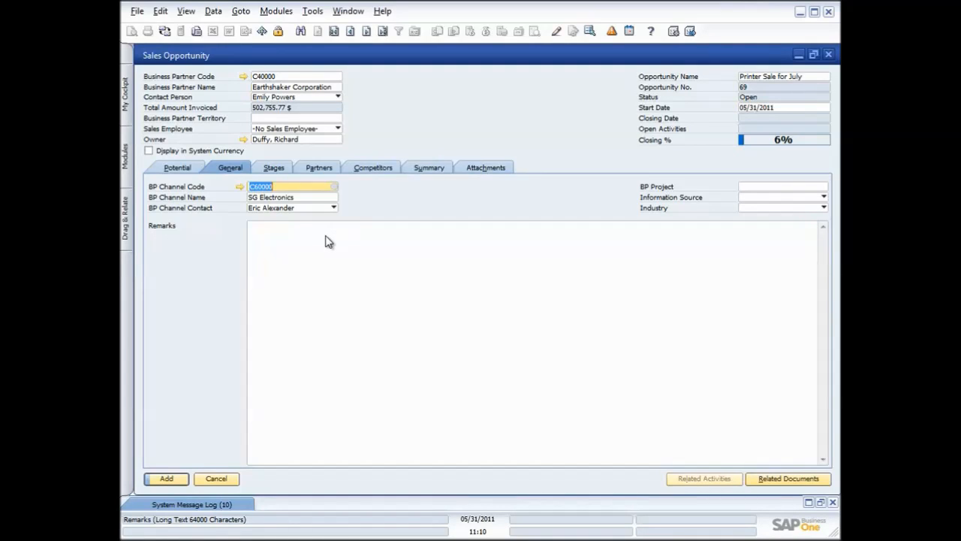
# Step: Check the choices offered for the opportunity's information source and industry without selecting any
pyautogui.click(824, 198)
pyautogui.click(738, 268)
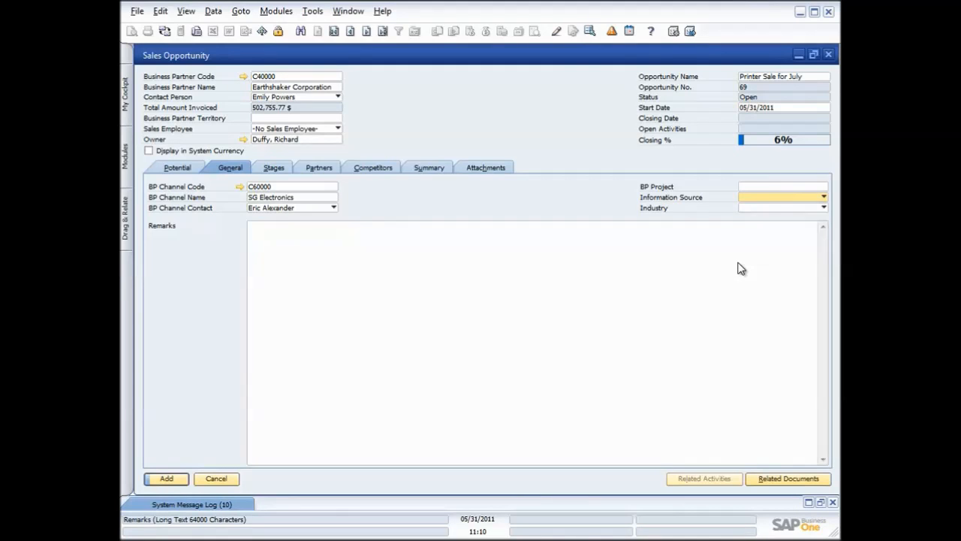
pyautogui.click(824, 198)
pyautogui.click(799, 245)
pyautogui.click(823, 209)
pyautogui.click(773, 259)
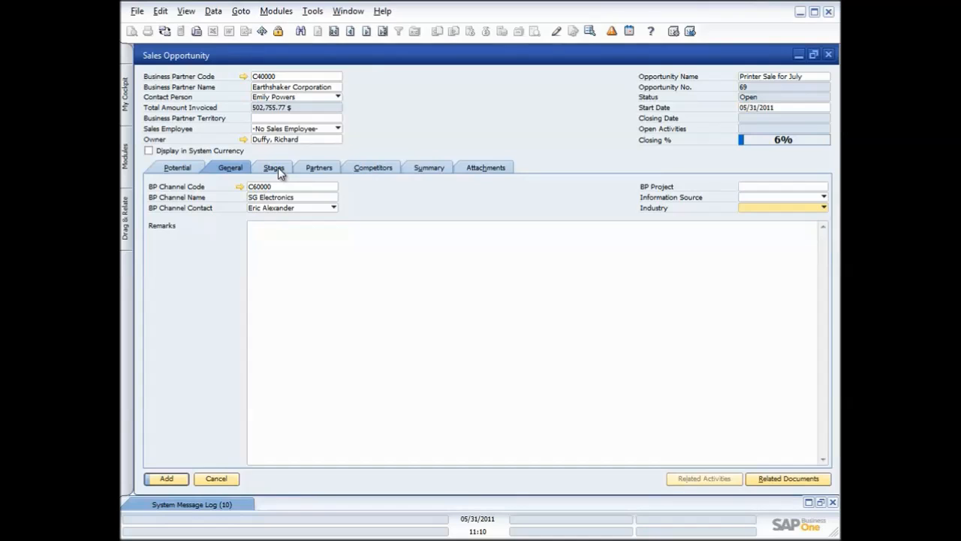
# Step: Review the opportunity's stages, partners, competitors, summary and attachments, including the choices for the competitor name
pyautogui.click(274, 168)
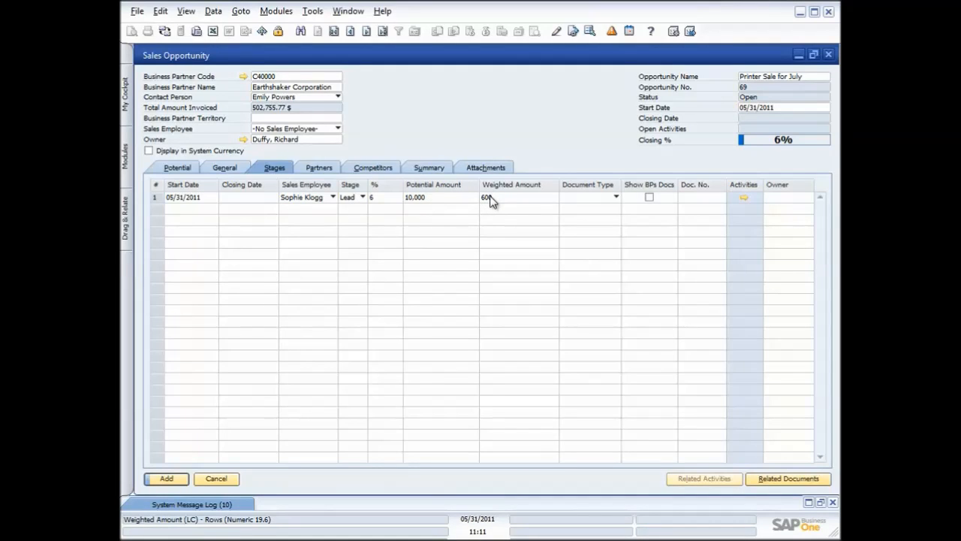
pyautogui.click(314, 169)
pyautogui.click(376, 168)
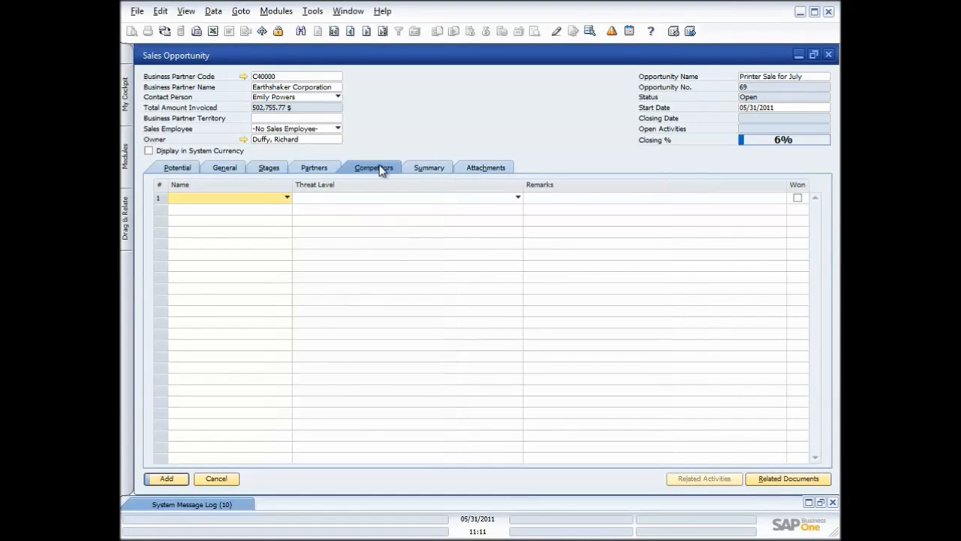
pyautogui.click(287, 198)
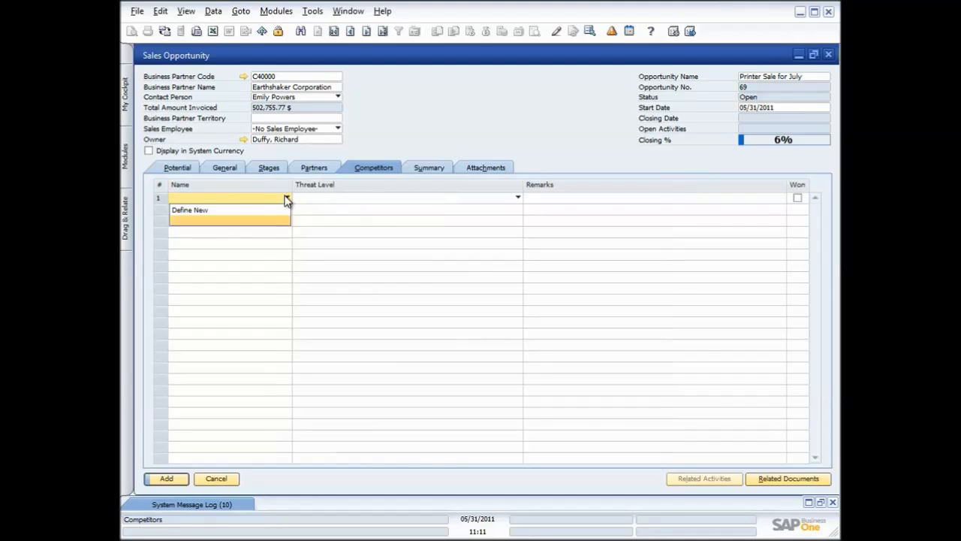
pyautogui.click(360, 208)
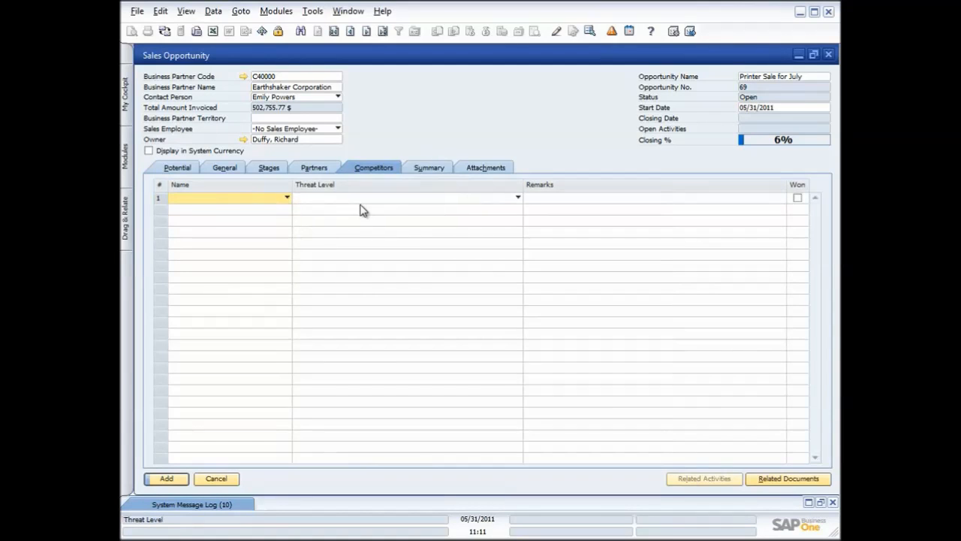
pyautogui.click(435, 166)
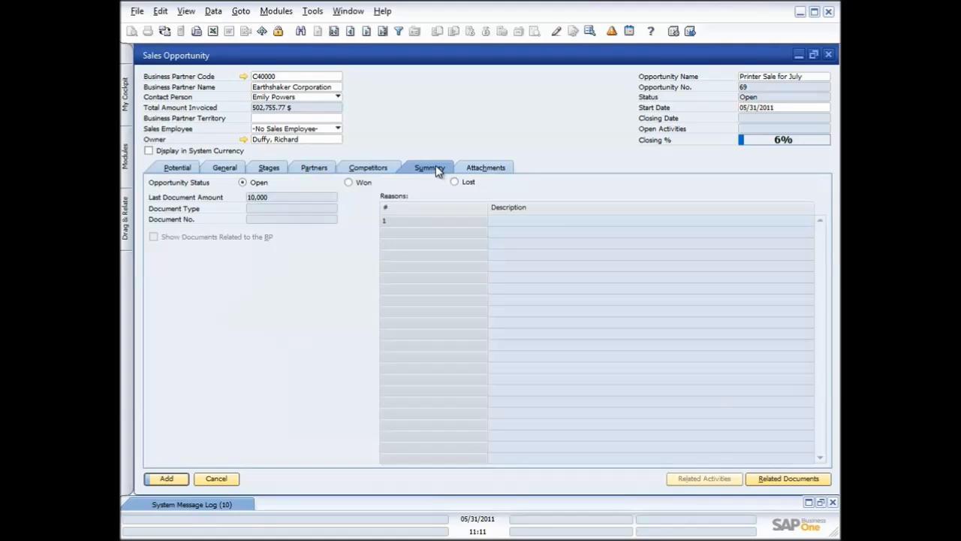
pyautogui.click(491, 167)
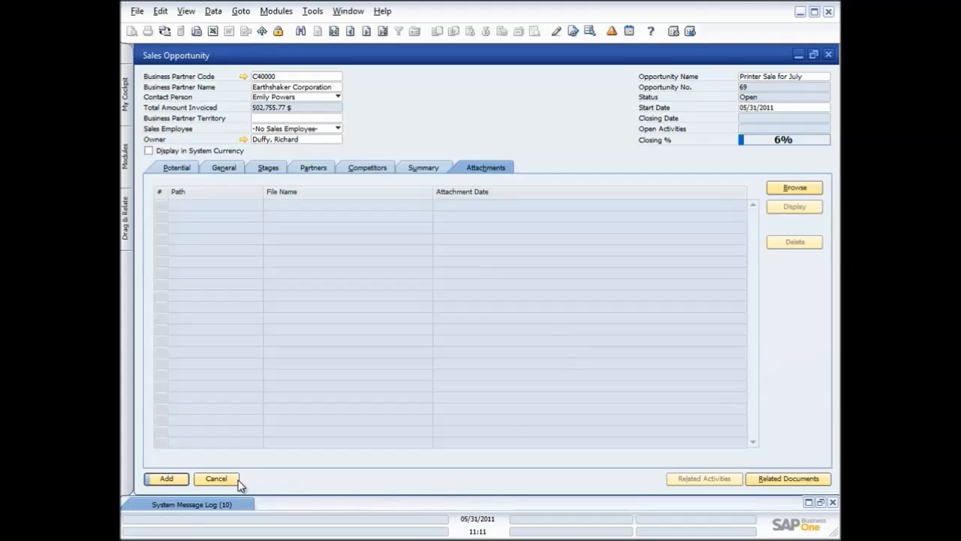
# Step: Add the completed "Printer Sale for July" opportunity to the system
pyautogui.click(174, 479)
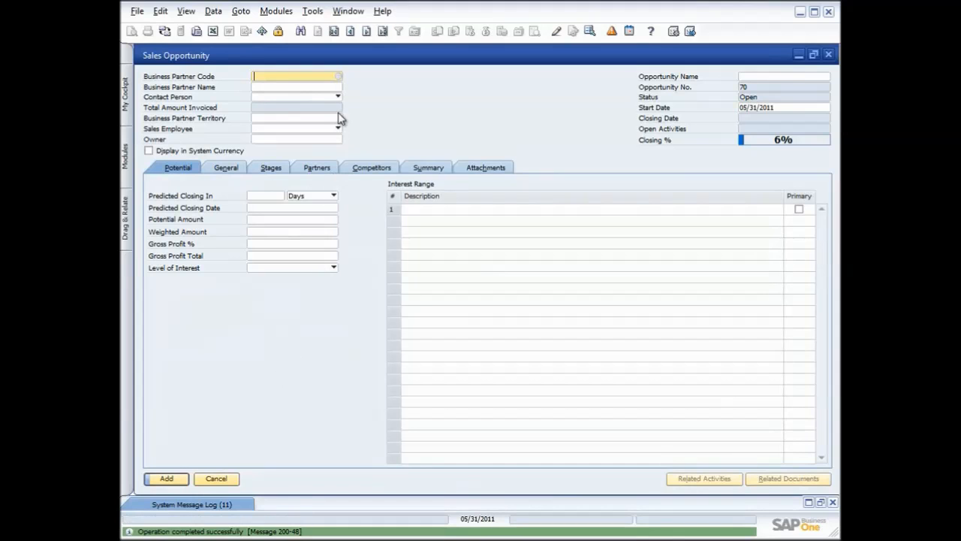
# Step: Open the "Printer Sale for July" opportunity through Earthshaker Corporation's master data and its report of deals being worked on
pyautogui.click(338, 77)
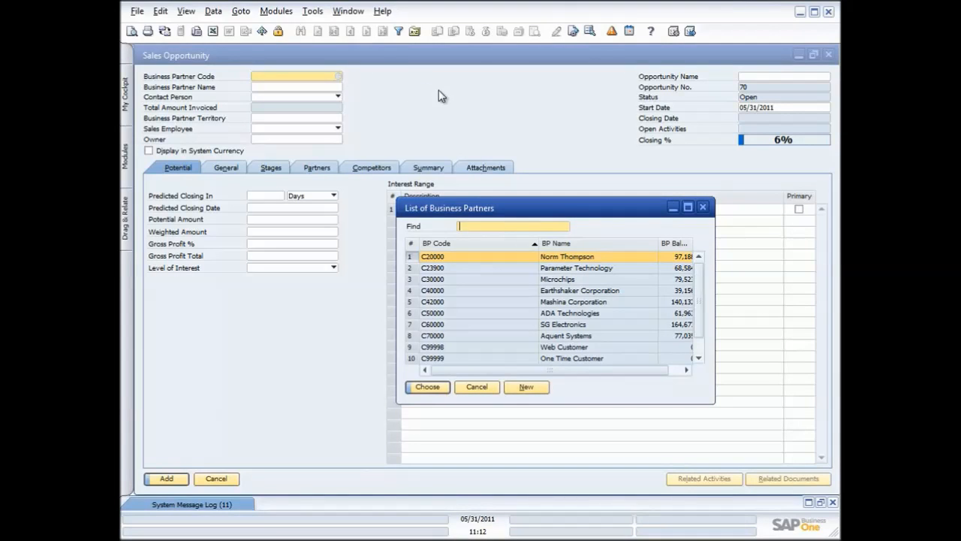
pyautogui.doubleClick(513, 290)
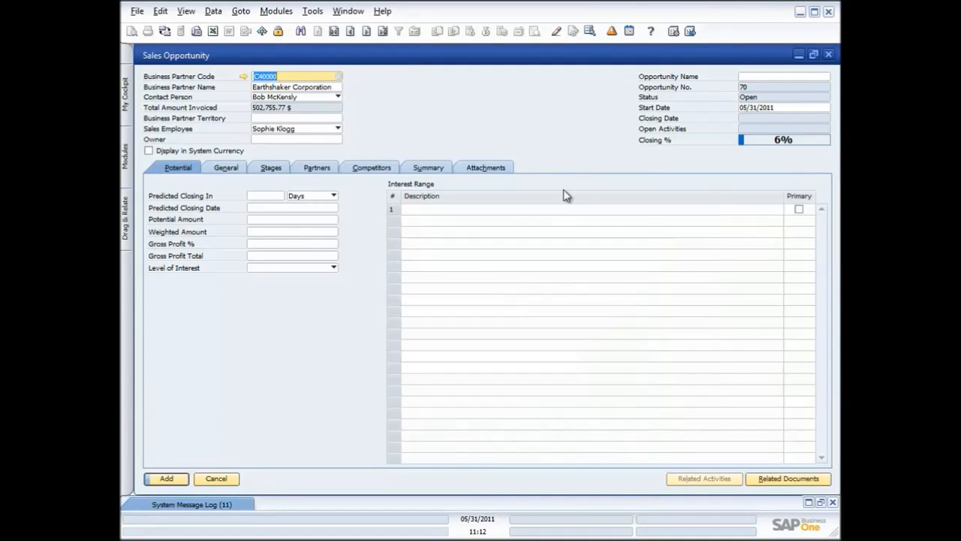
pyautogui.click(242, 76)
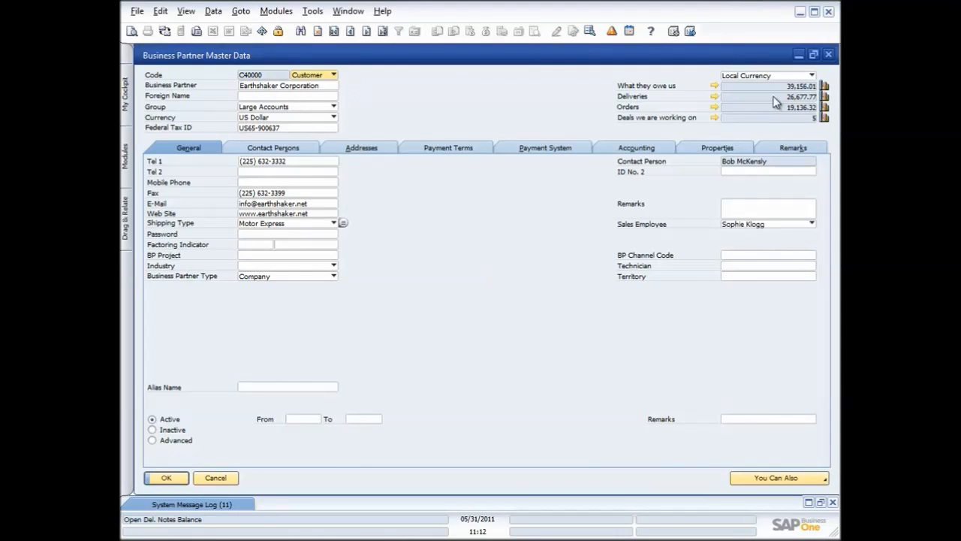
pyautogui.click(715, 118)
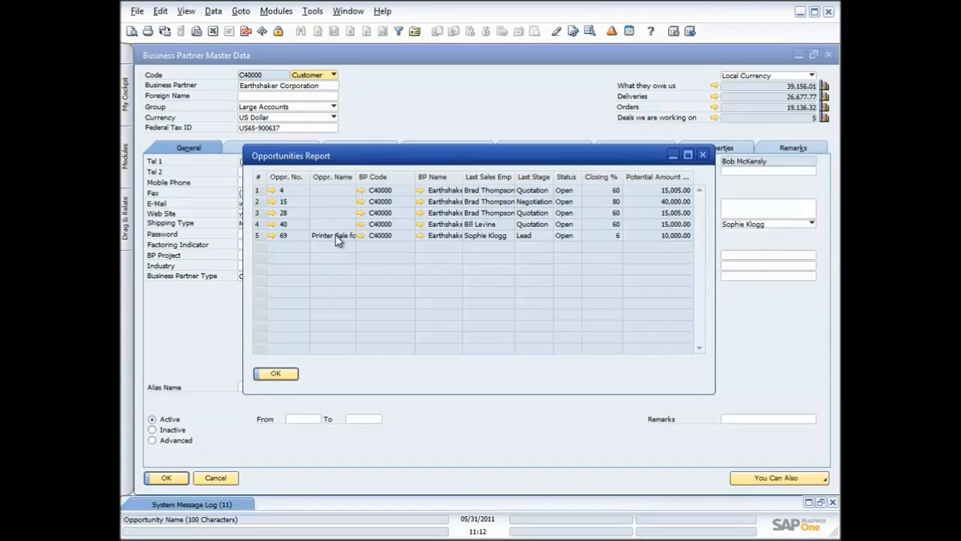
pyautogui.click(271, 234)
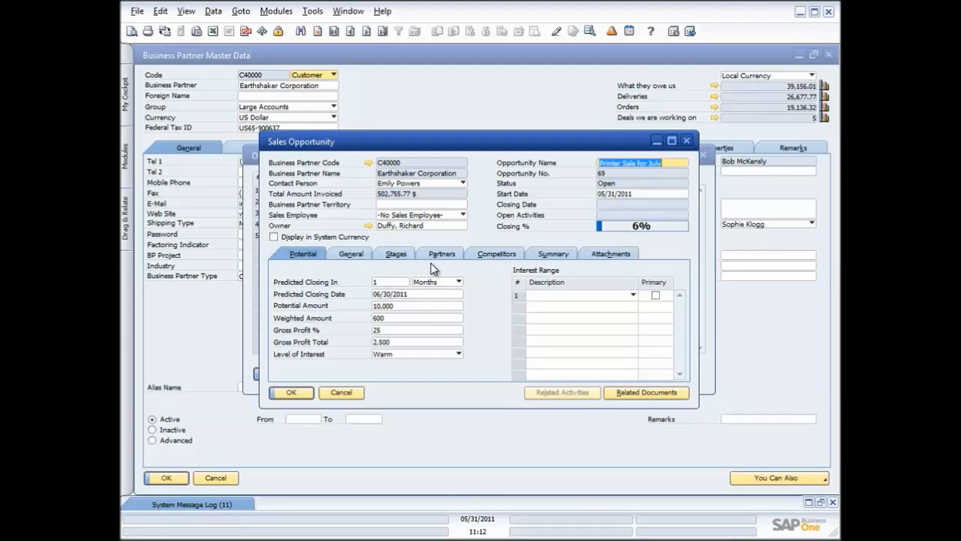
# Step: Review the saved opportunity's general details and stage row across all columns, and close the opportunity and the opportunities report
pyautogui.click(354, 254)
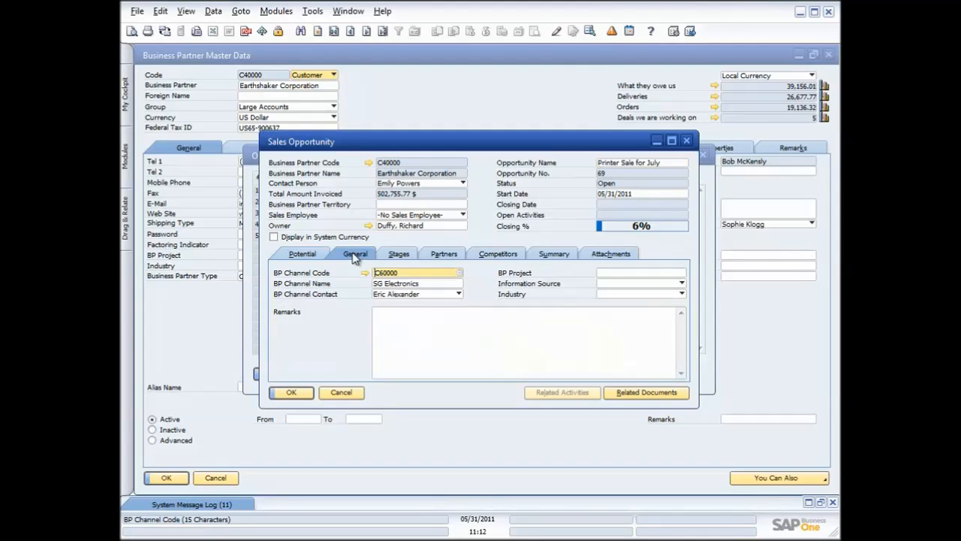
pyautogui.click(397, 254)
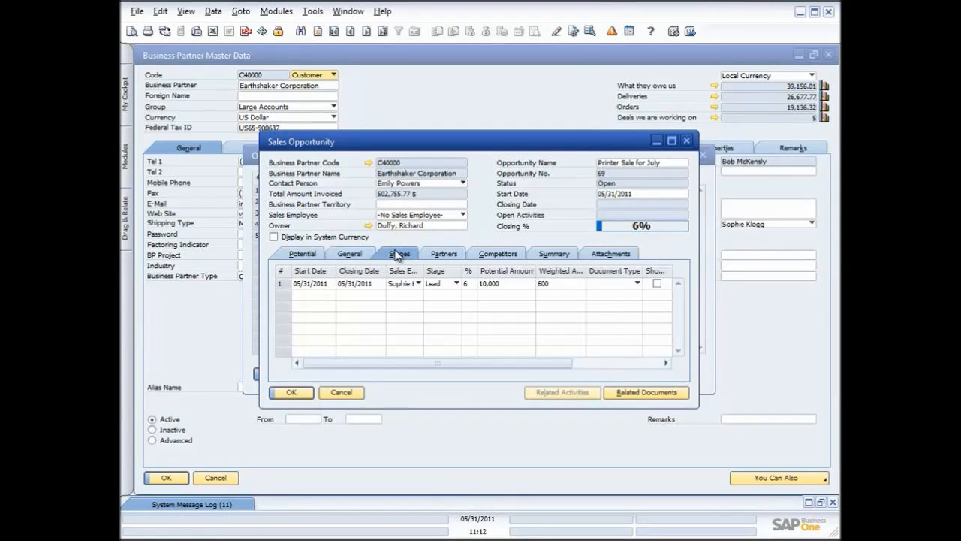
pyautogui.rightClick(330, 296)
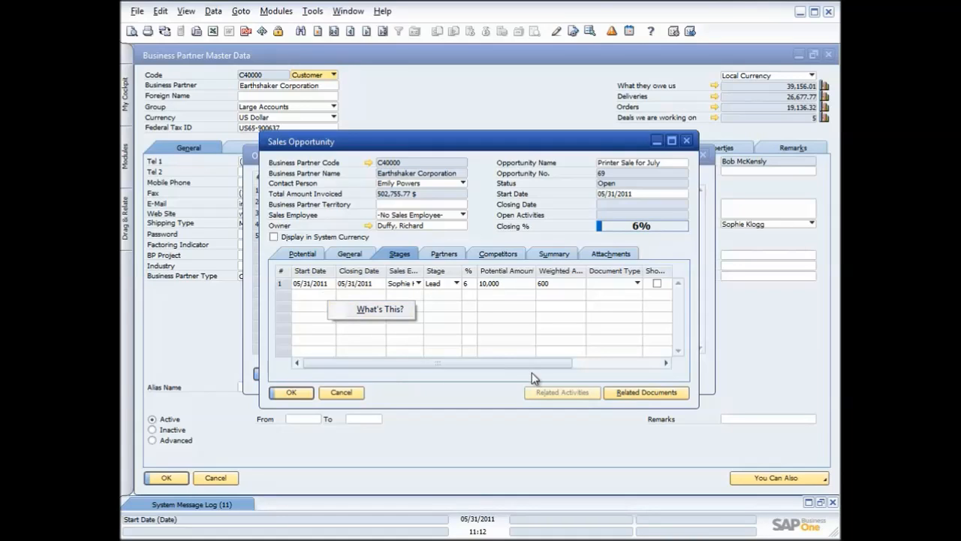
pyautogui.click(594, 363)
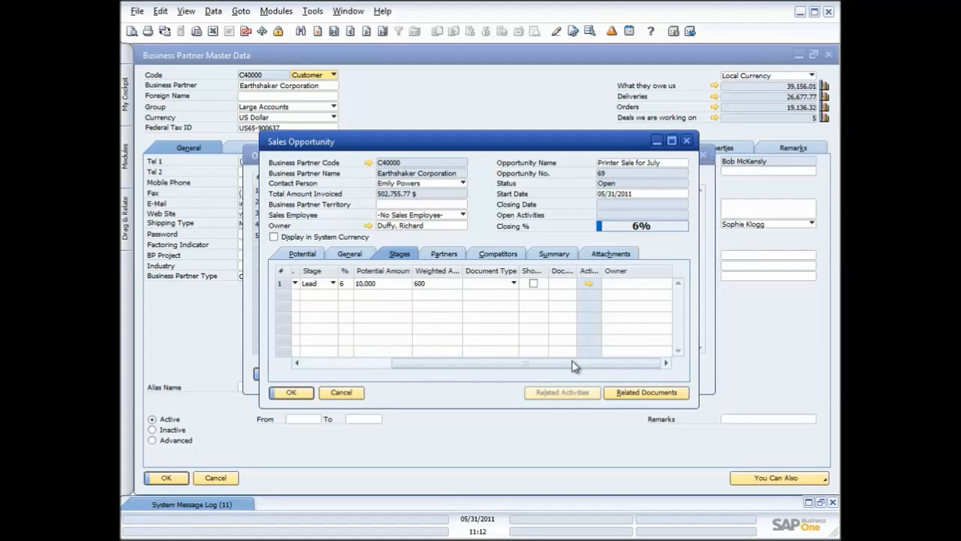
pyautogui.moveTo(506, 365); pyautogui.dragTo(415, 364)
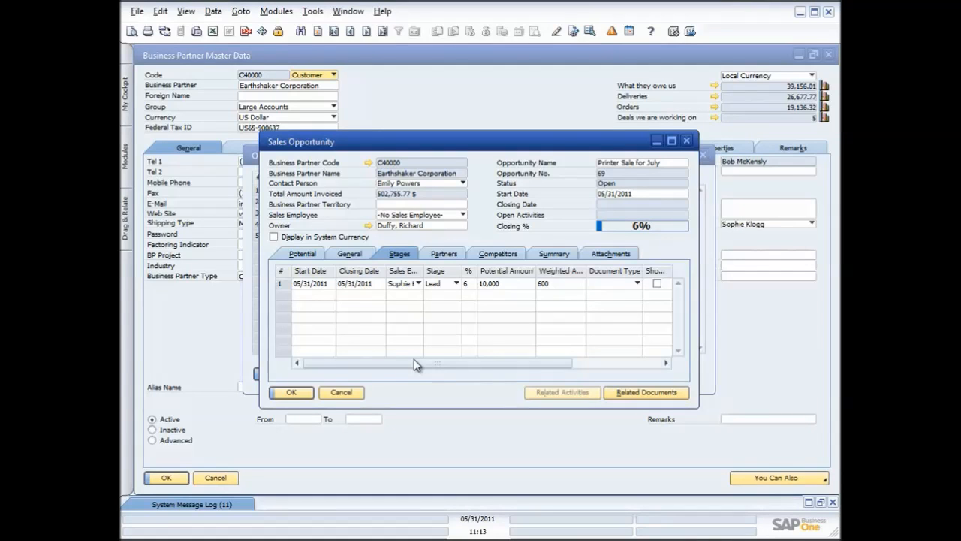
pyautogui.click(342, 392)
pyautogui.click(276, 374)
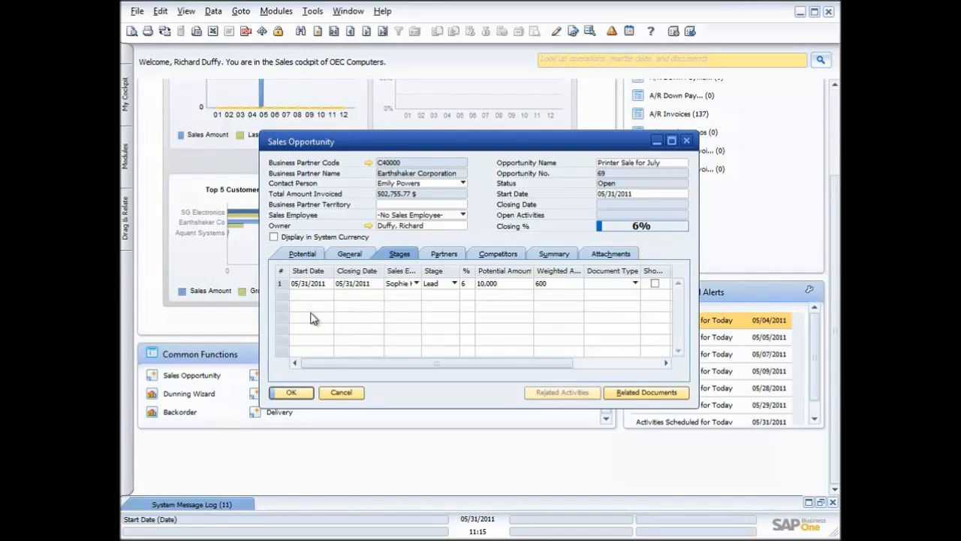
# Step: Add a second stage row to the "Printer Sale for July" opportunity, starting 06/01/2011 and closing 06/14/2011
pyautogui.click(214, 11)
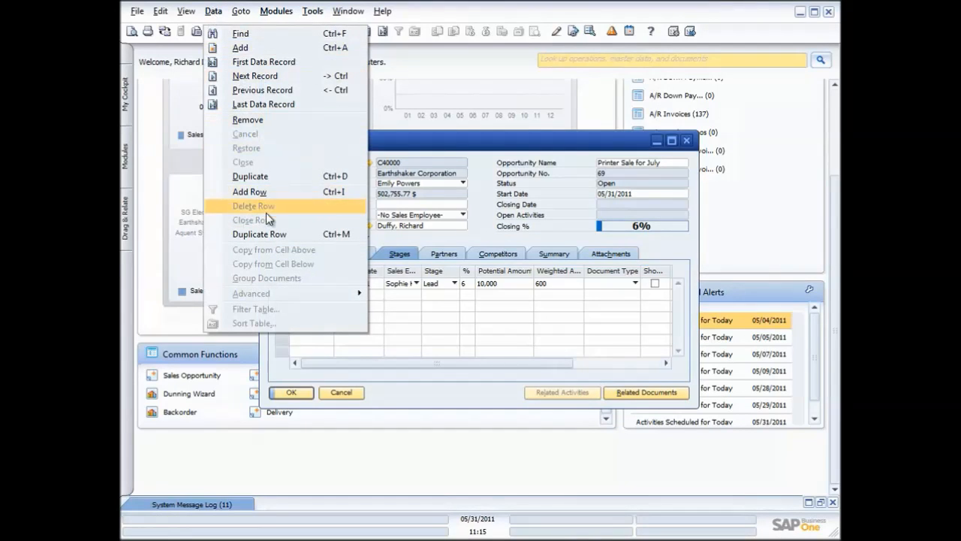
pyautogui.click(264, 193)
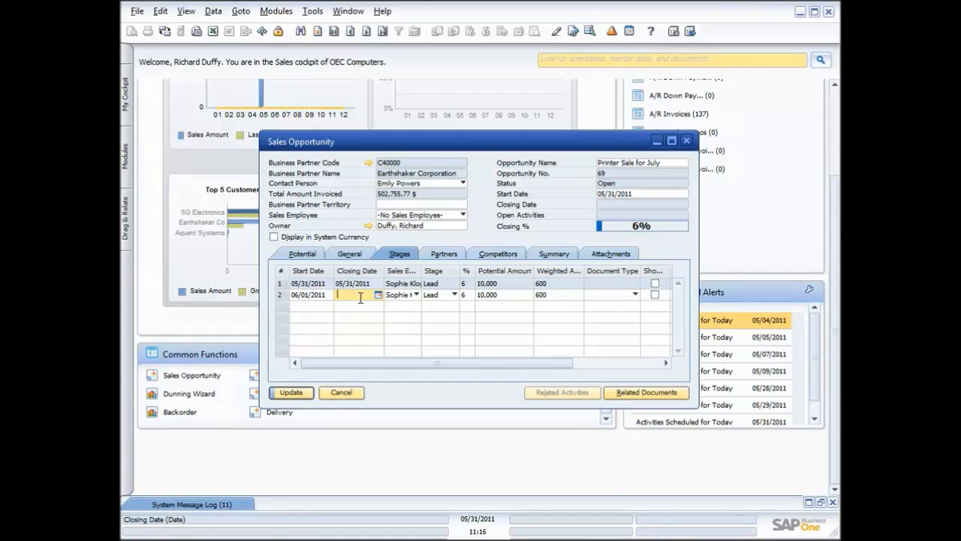
pyautogui.write('06/14/2011')
pyautogui.press('Tab')
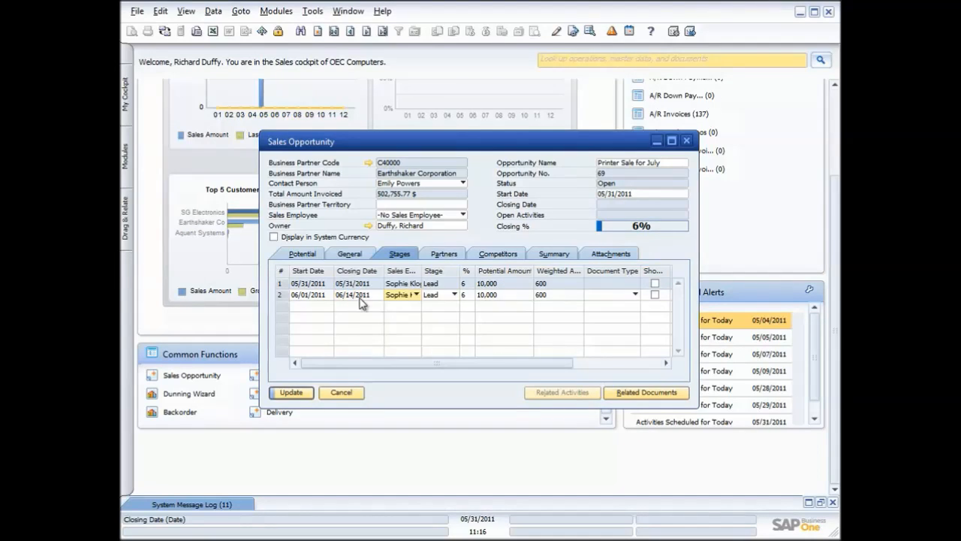
# Step: Set the second row's stage to Quotation, save the updated opportunity and close it
pyautogui.click(454, 295)
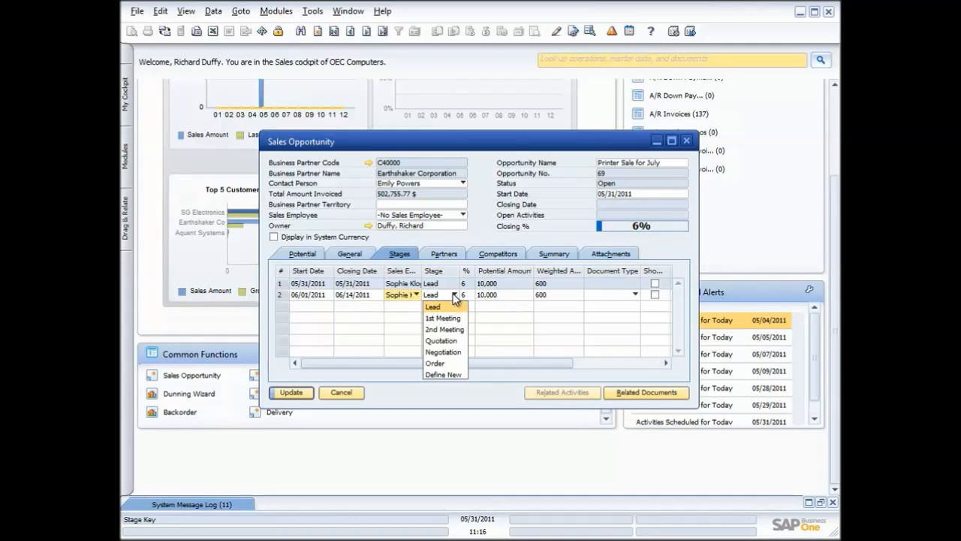
pyautogui.click(443, 341)
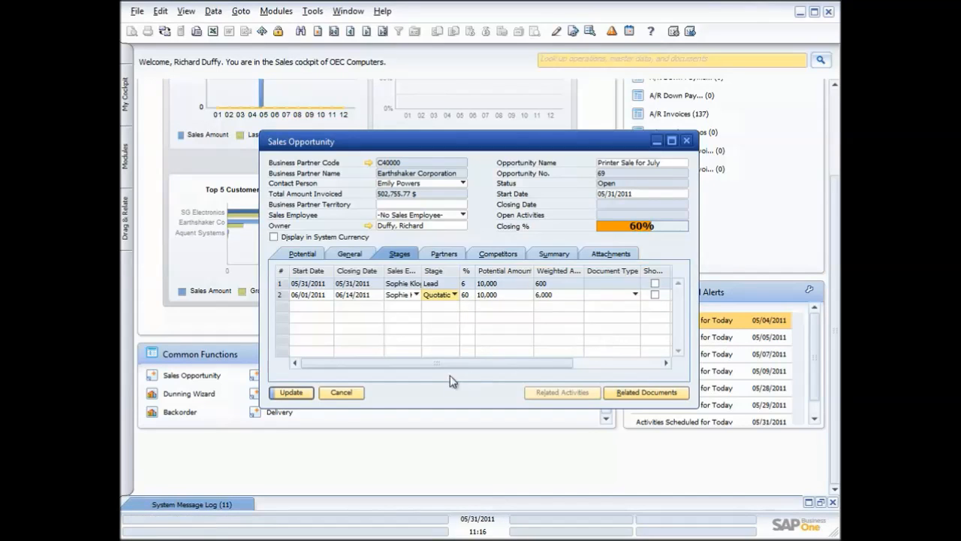
pyautogui.click(291, 392)
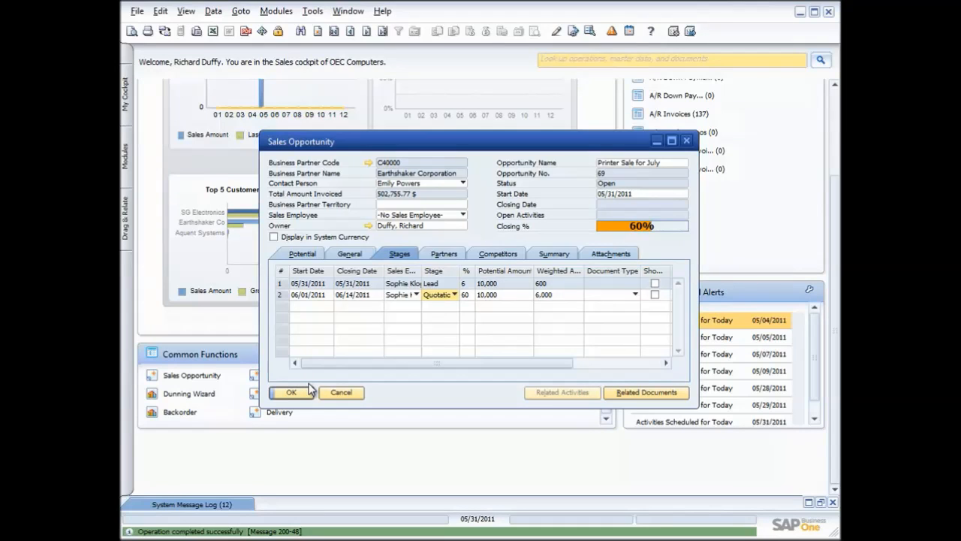
pyautogui.click(305, 392)
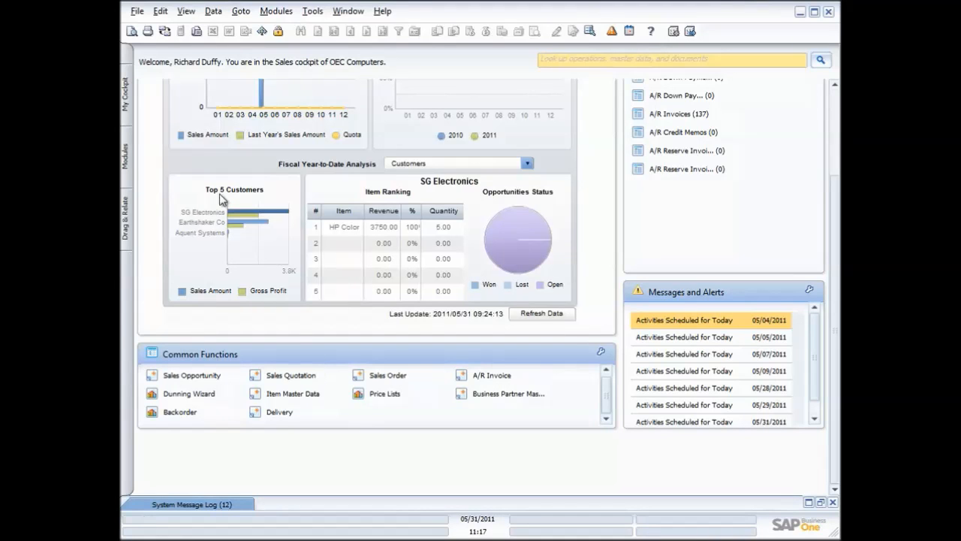
# Step: Open the selection criteria of the Stage Analysis report for sales opportunities
pyautogui.click(126, 159)
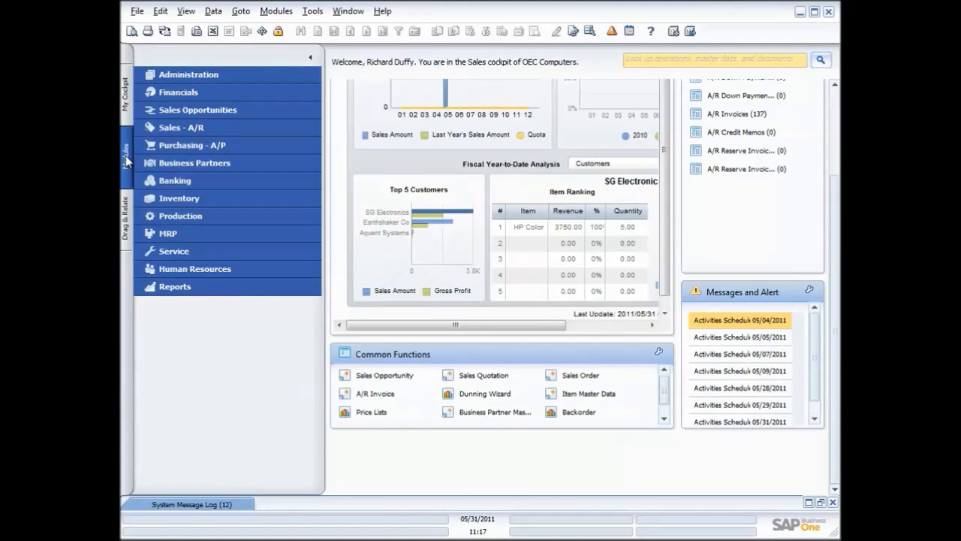
pyautogui.click(187, 110)
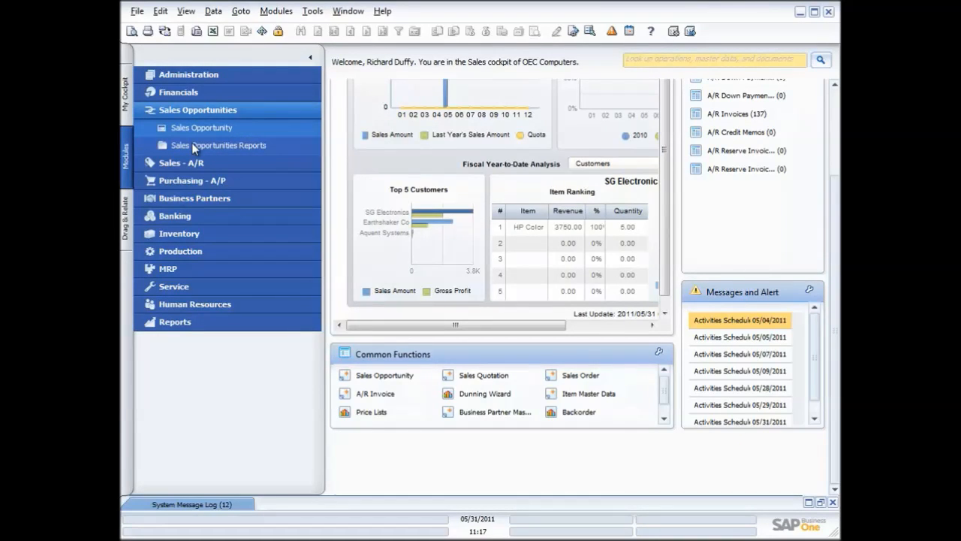
pyautogui.click(193, 146)
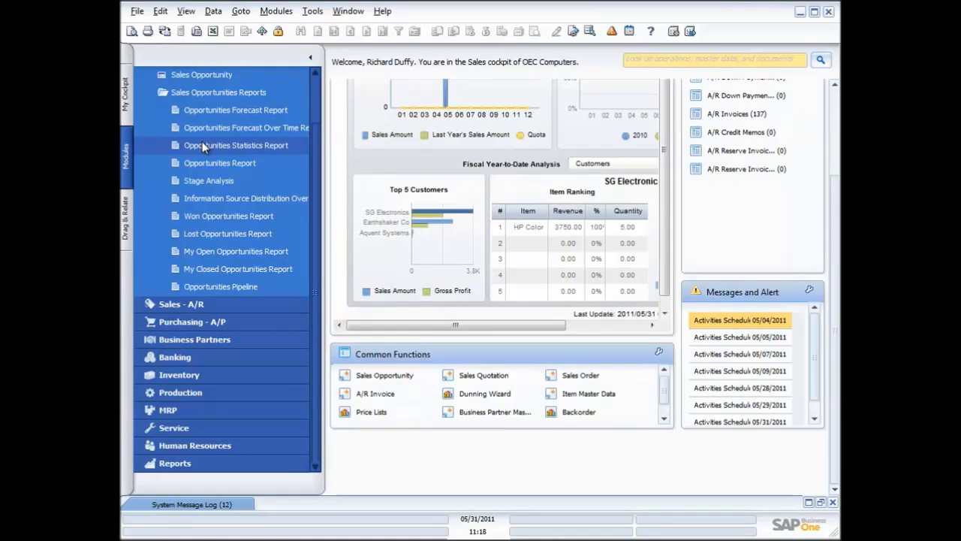
pyautogui.click(199, 182)
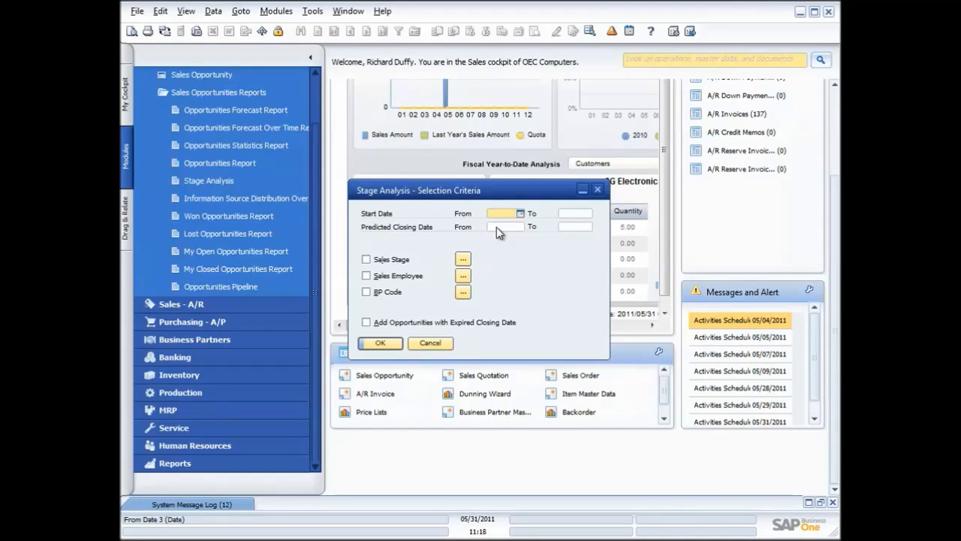
# Step: Try out Quotation as a sales stage filter for the stage analysis, and clear the Sales Stage restriction again
pyautogui.click(462, 259)
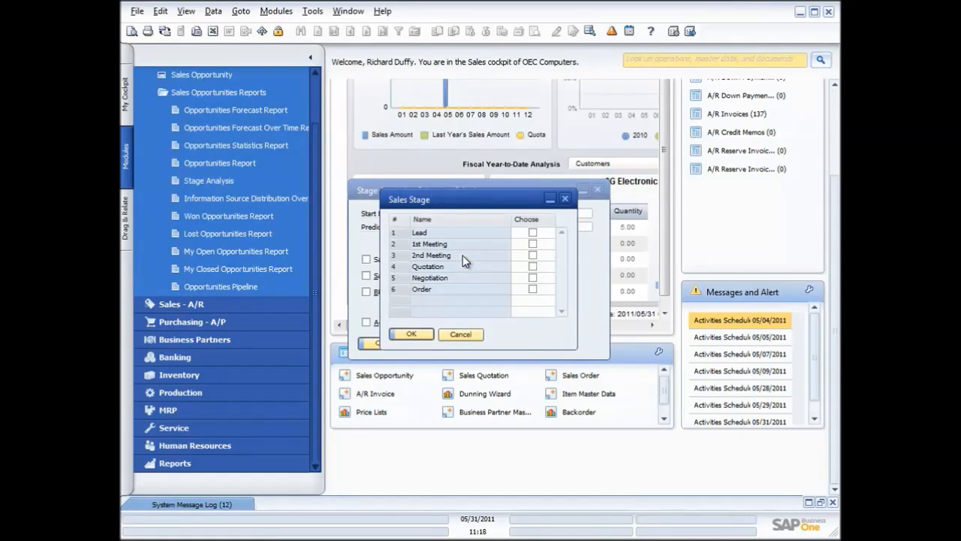
pyautogui.click(531, 266)
pyautogui.click(533, 266)
pyautogui.click(411, 334)
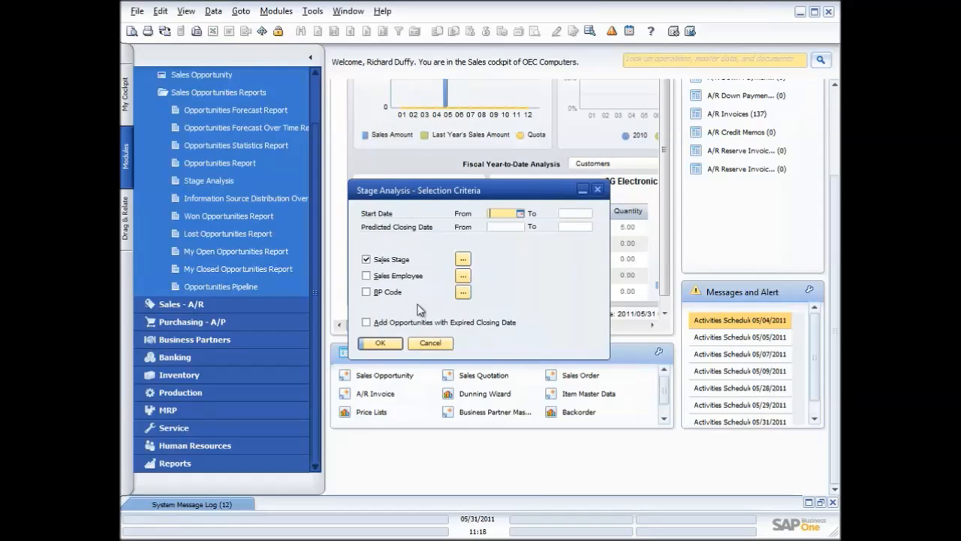
pyautogui.click(367, 260)
# Step: Try out one salesperson as the Sales Employee filter, and remove that selection again
pyautogui.click(460, 274)
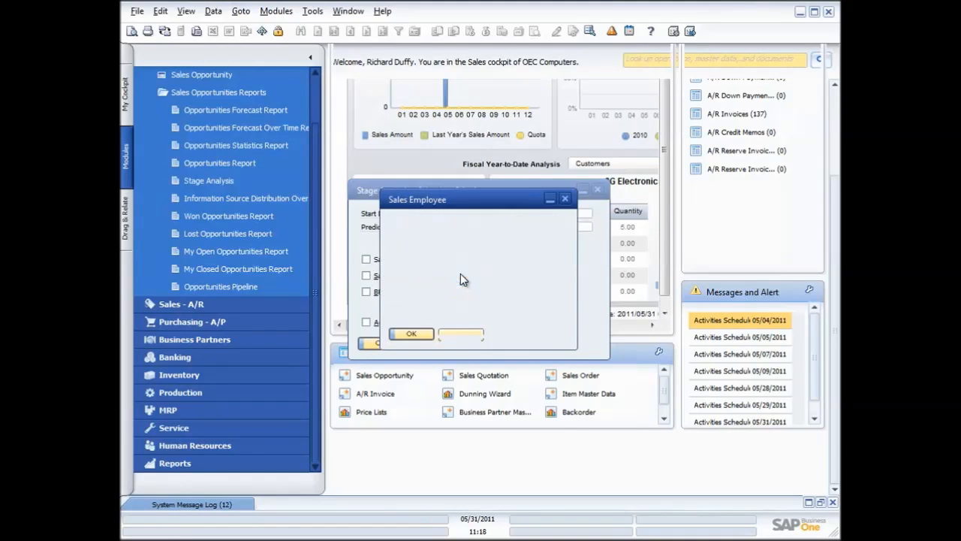
pyautogui.click(532, 267)
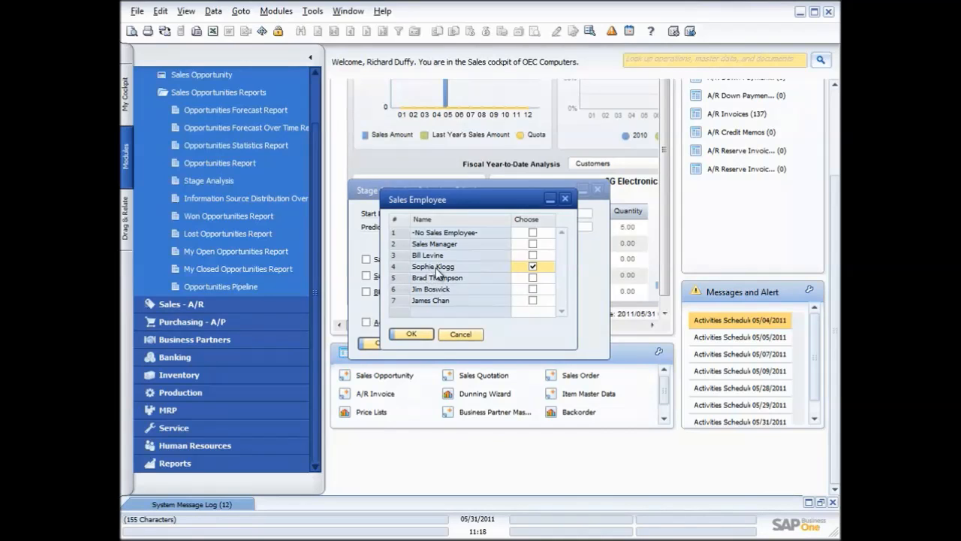
pyautogui.click(532, 266)
pyautogui.click(411, 334)
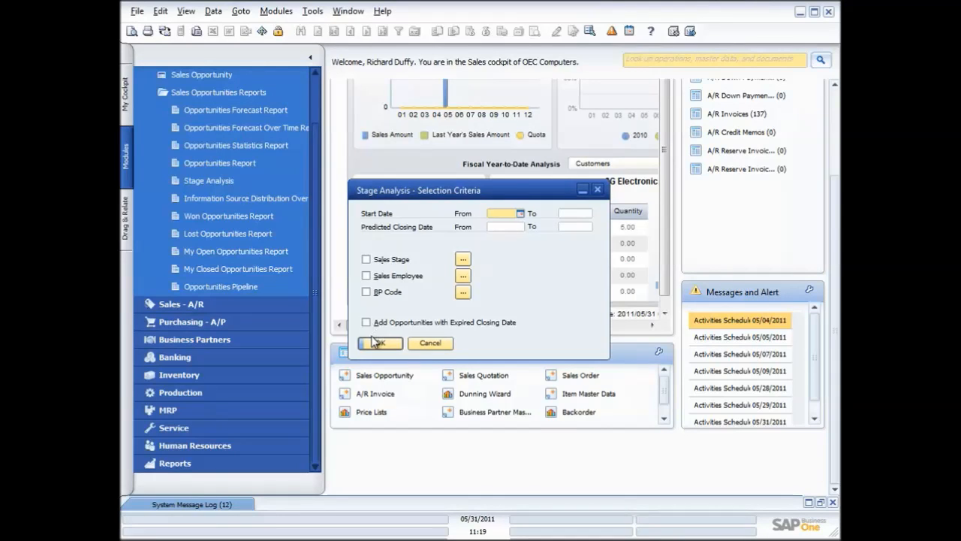
# Step: Run the stage analysis without filters and enlarge its window to show more employee columns and a larger chart
pyautogui.click(379, 343)
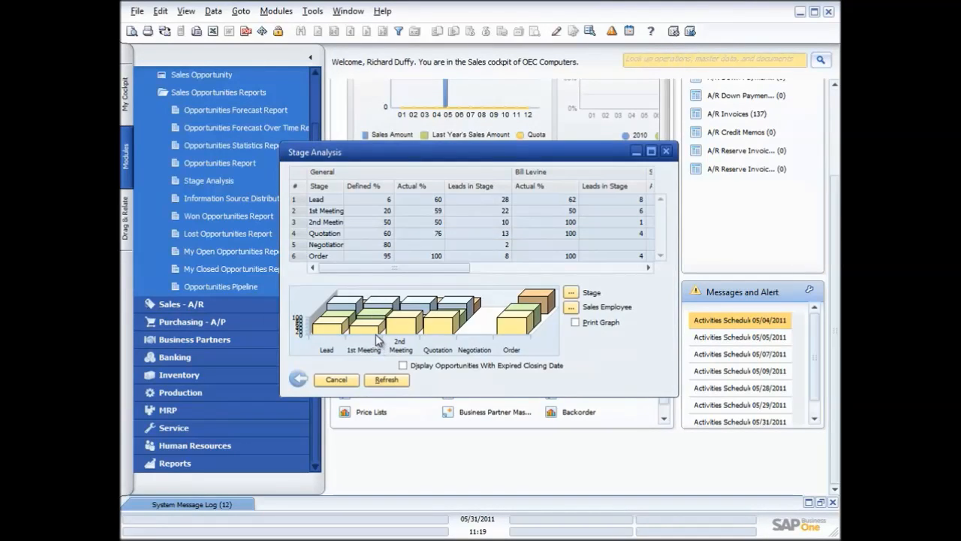
pyautogui.moveTo(386, 154); pyautogui.dragTo(379, 122)
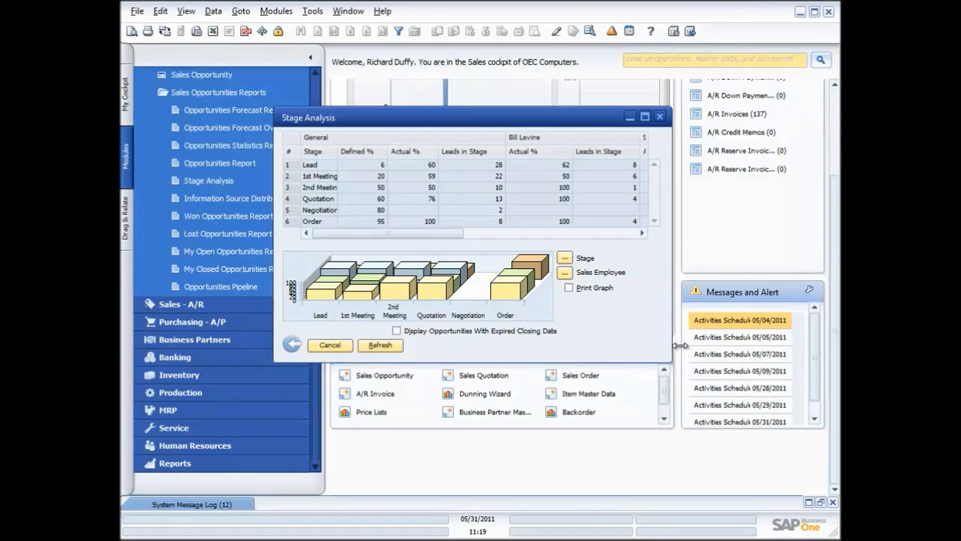
pyautogui.moveTo(668, 360); pyautogui.dragTo(713, 368)
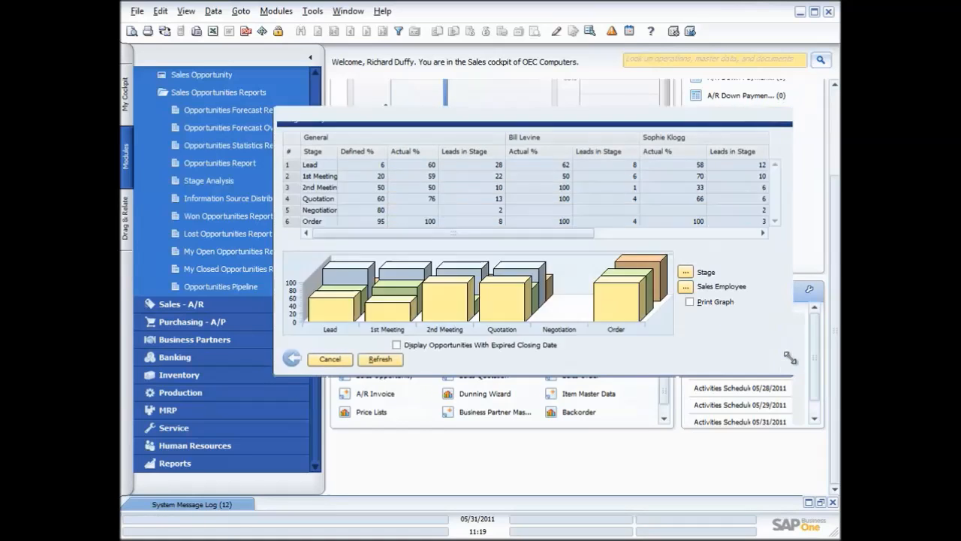
pyautogui.moveTo(554, 117); pyautogui.dragTo(411, 92)
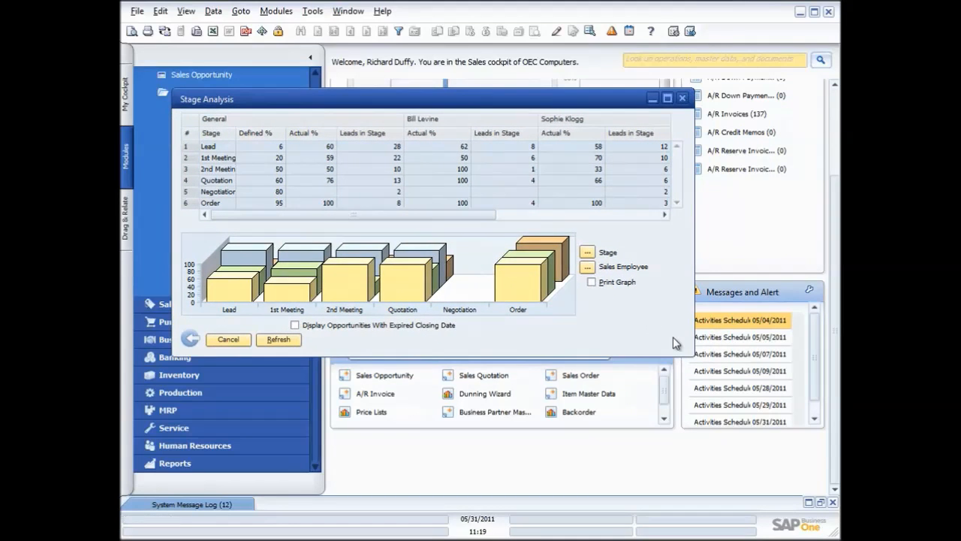
pyautogui.moveTo(695, 358); pyautogui.dragTo(788, 398)
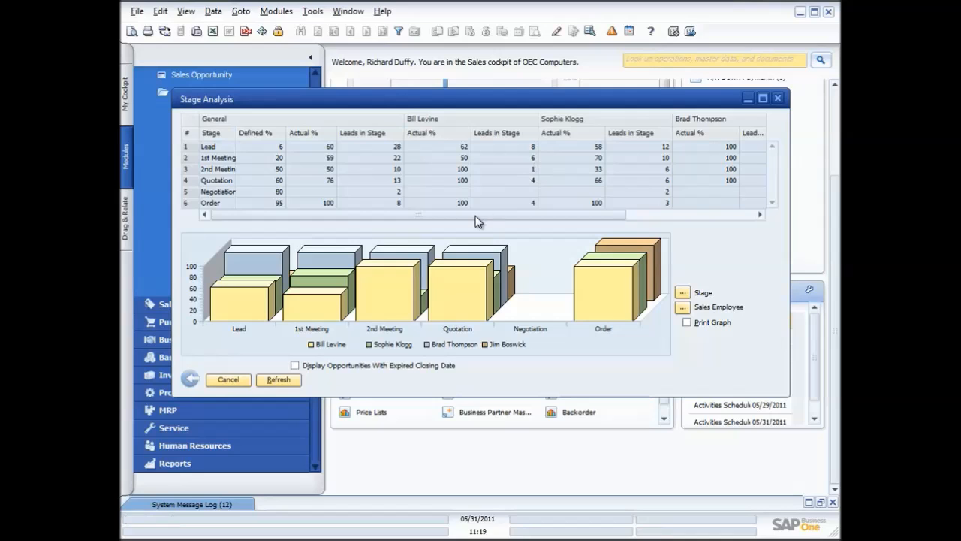
# Step: Preview the printed Stage Analysis Report without the graph down to the Order stage, and close the preview
pyautogui.click(133, 32)
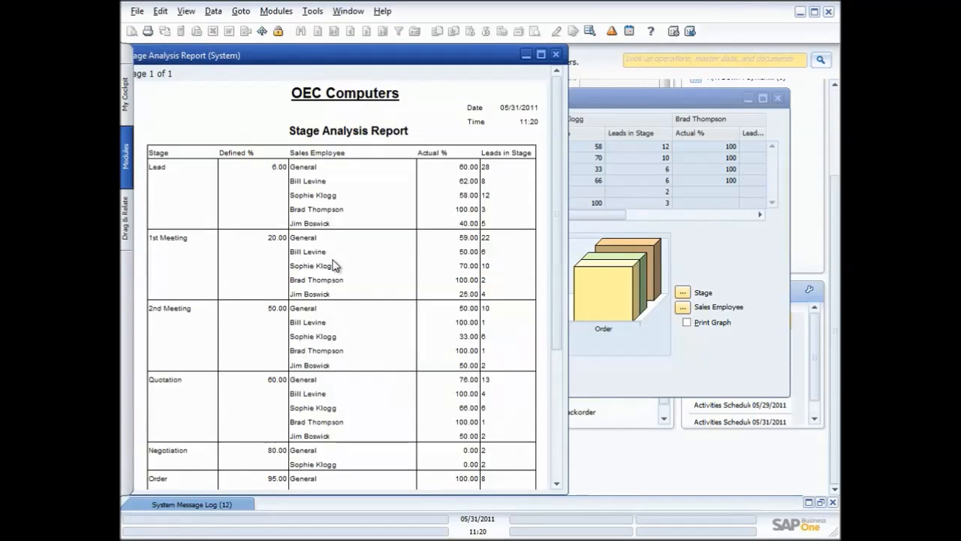
pyautogui.scroll(-5, 334, 265)
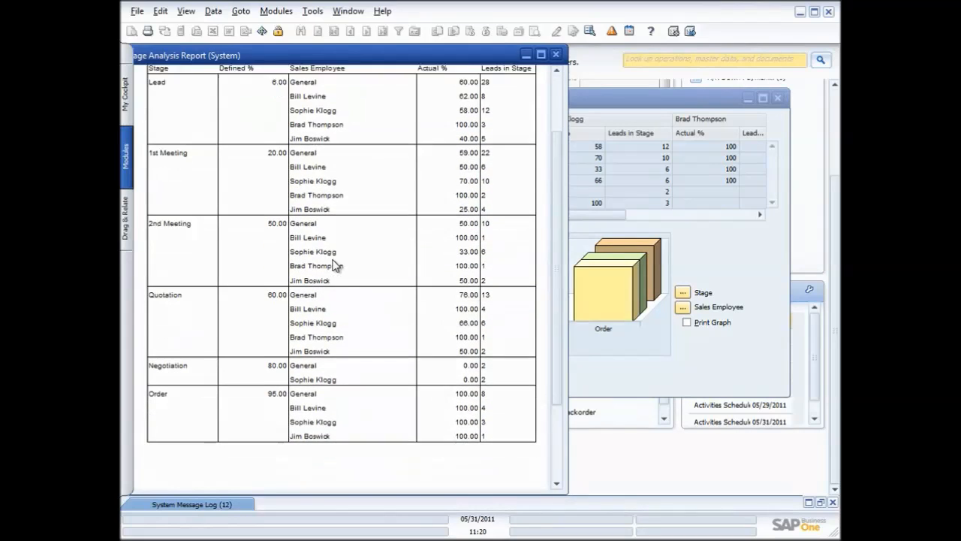
pyautogui.click(556, 54)
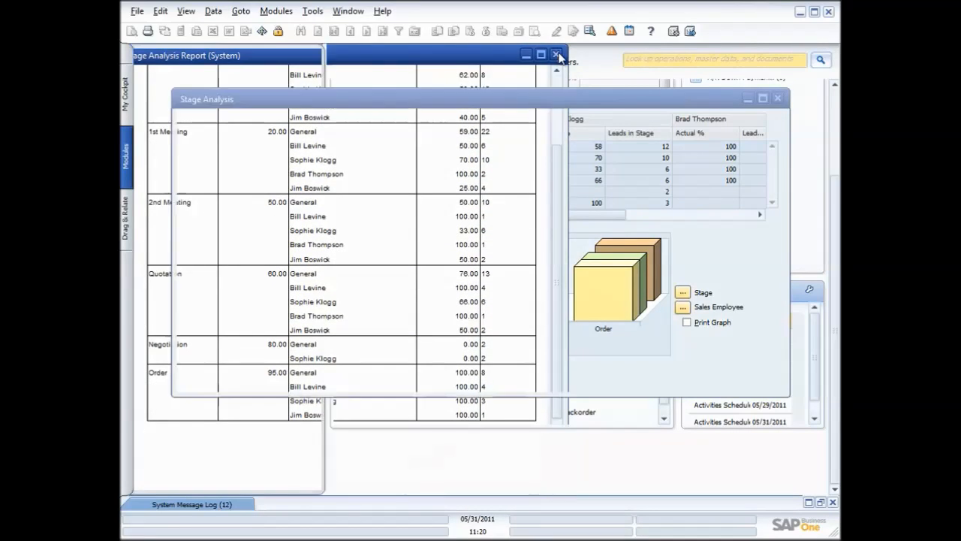
# Step: Include the graph in the stage analysis printout, preview the report down to the chart, and close the preview
pyautogui.click(687, 323)
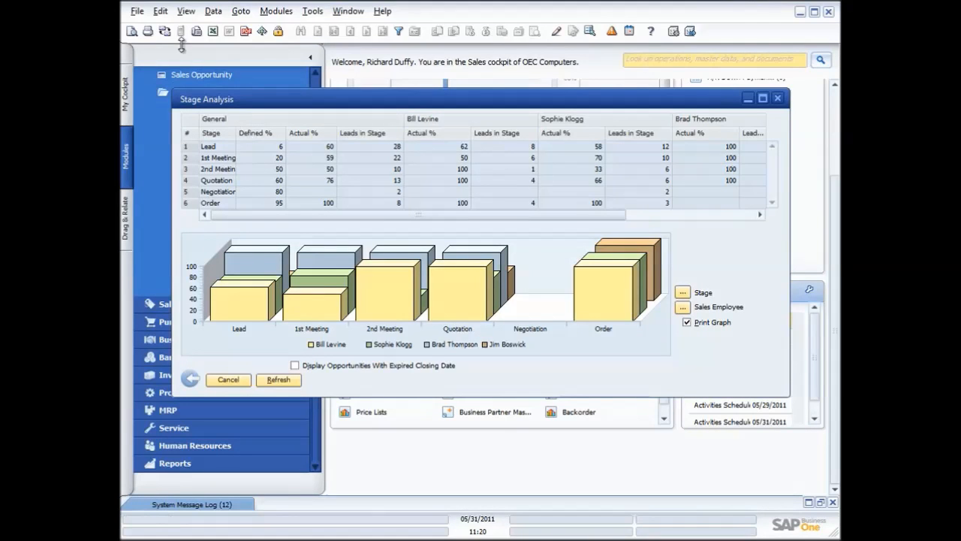
pyautogui.click(132, 30)
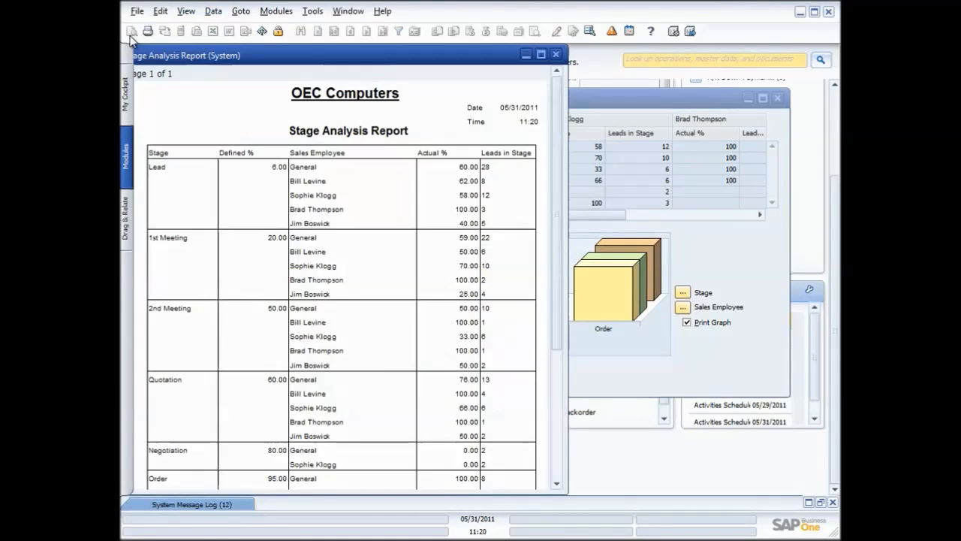
pyautogui.scroll(-5, 332, 292)
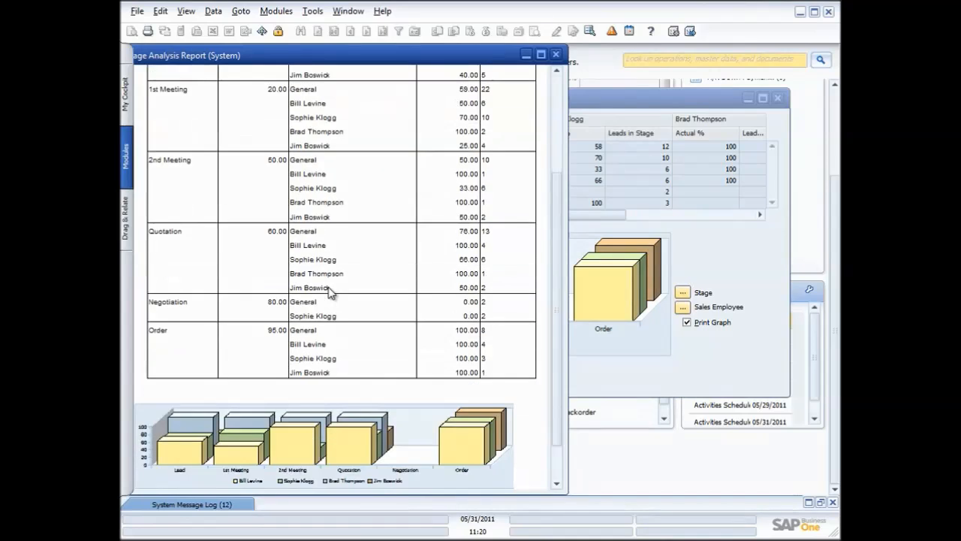
pyautogui.scroll(-1, 332, 292)
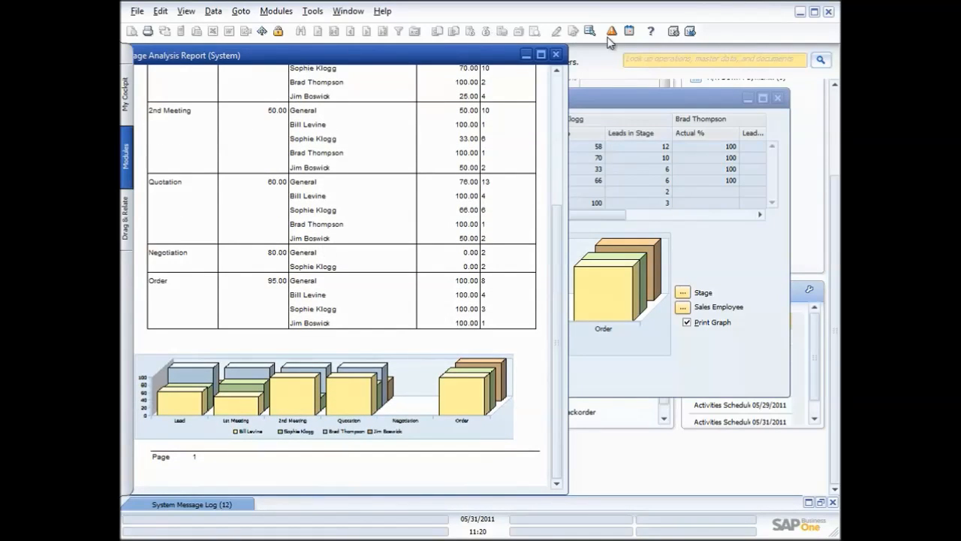
pyautogui.click(556, 54)
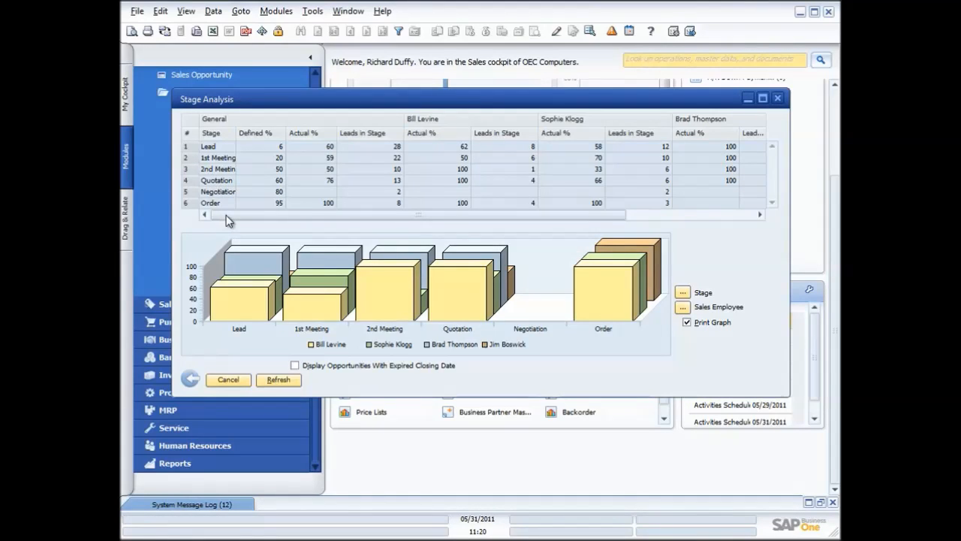
# Step: Open the detailed analysis of the Quotation stage, refresh it with an interval of 7 days, and close it
pyautogui.doubleClick(217, 181)
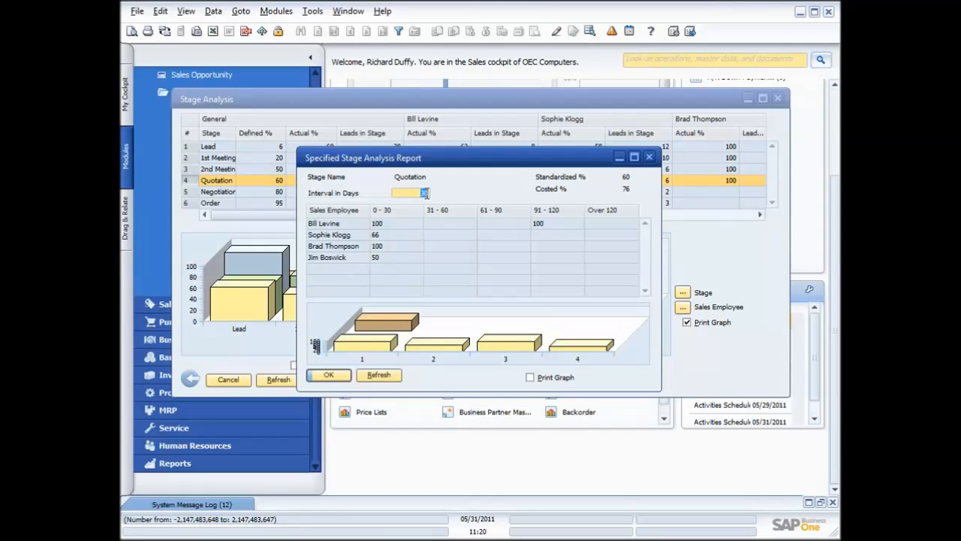
pyautogui.write('7')
pyautogui.click(384, 378)
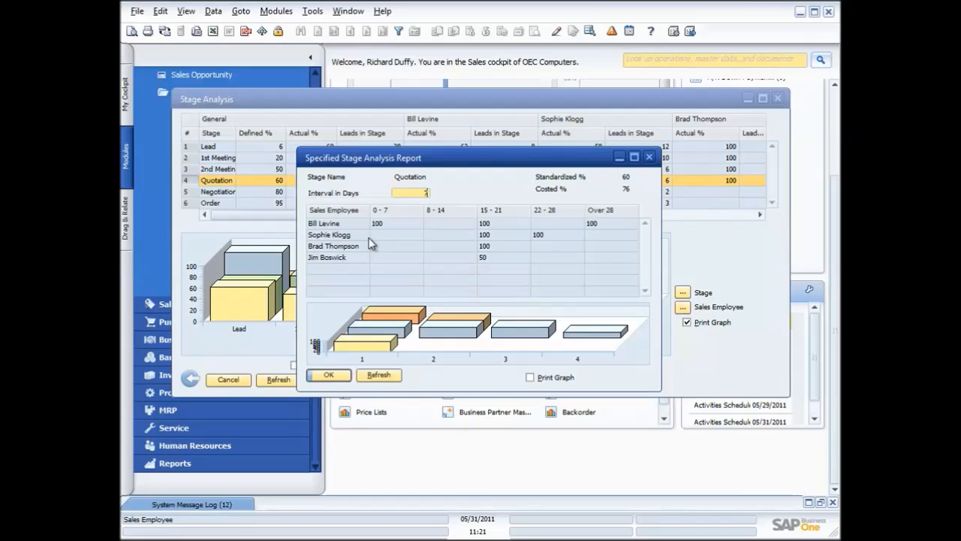
pyautogui.click(649, 156)
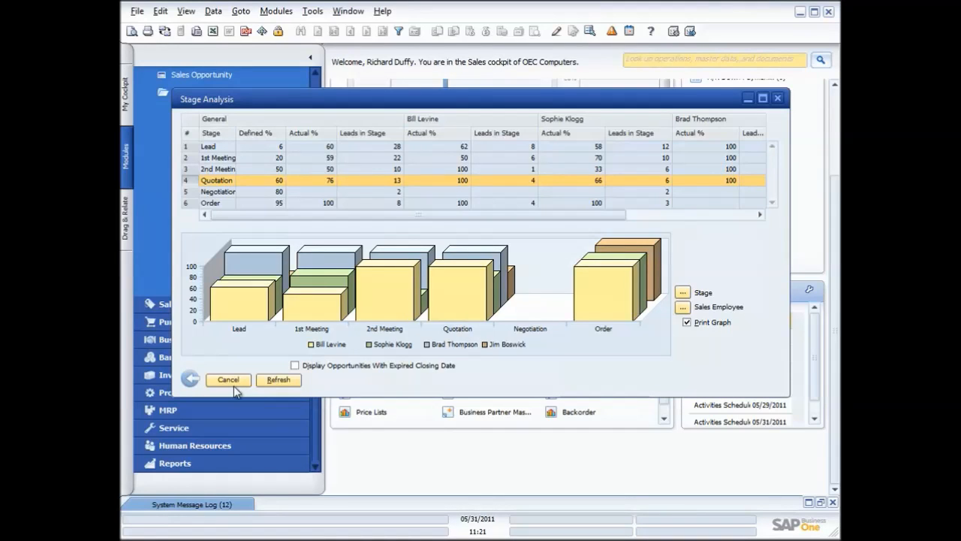
# Step: Rerun the stage analysis without filters, limit it to the Lead and Quotation stages, and refresh it
pyautogui.click(190, 379)
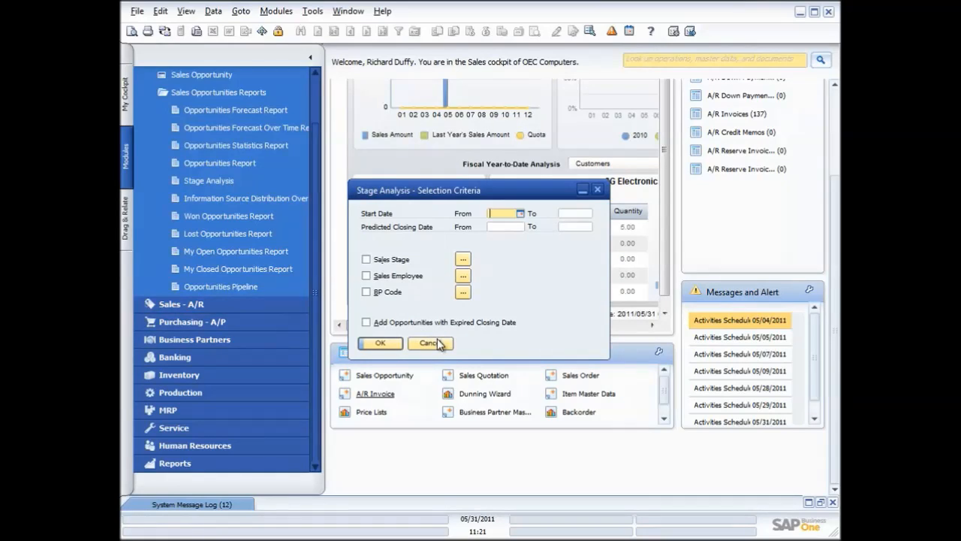
pyautogui.click(392, 345)
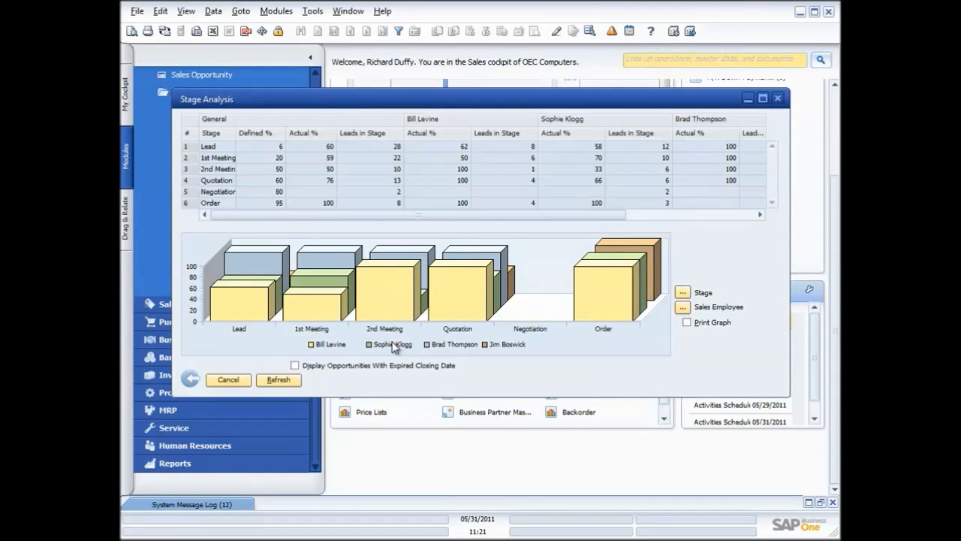
pyautogui.click(682, 292)
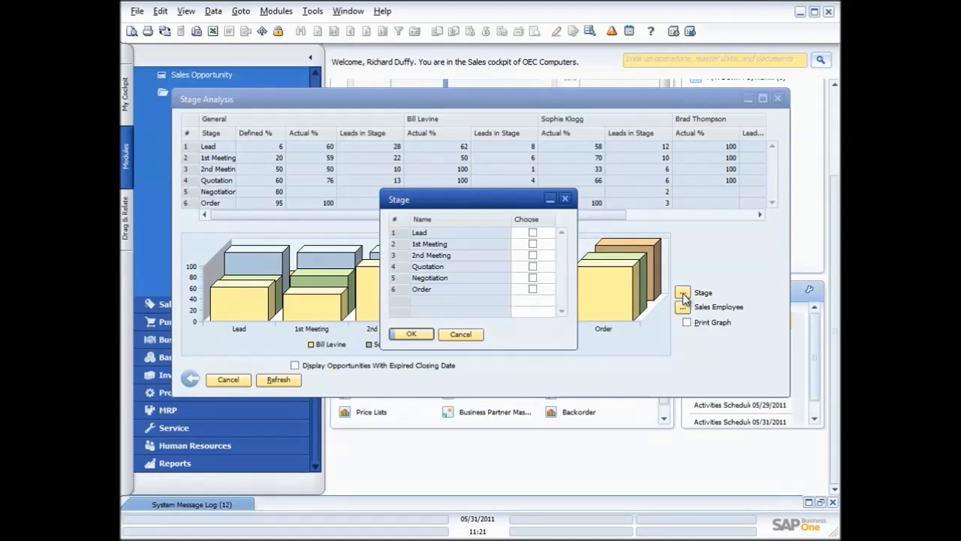
pyautogui.click(533, 267)
pyautogui.click(533, 233)
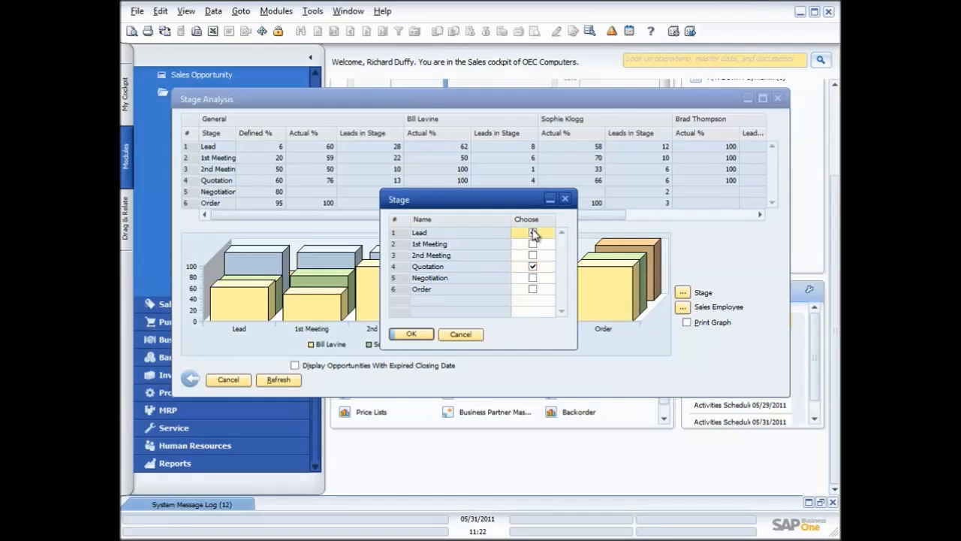
pyautogui.click(425, 336)
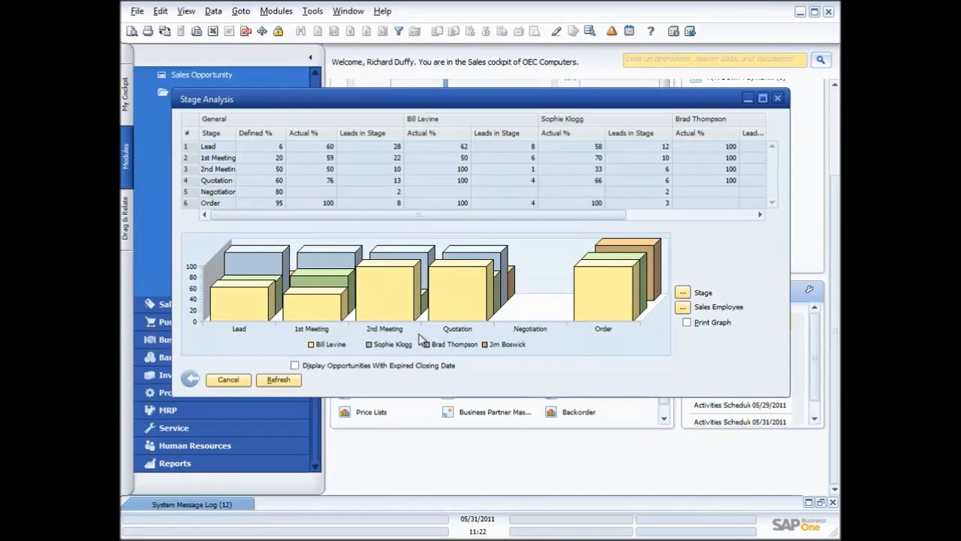
pyautogui.click(284, 383)
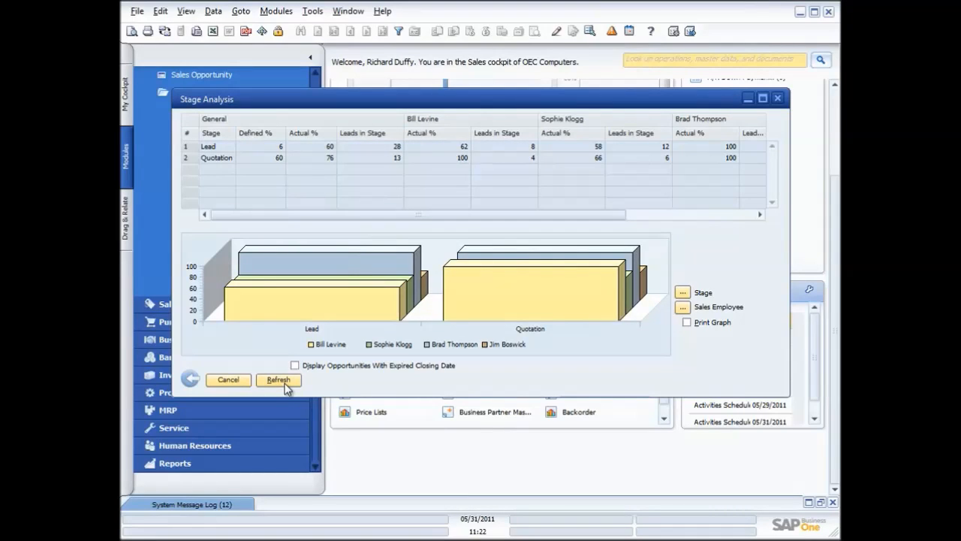
# Step: Limit the stage analysis to the fourth-listed sales employee and refresh it
pyautogui.click(684, 307)
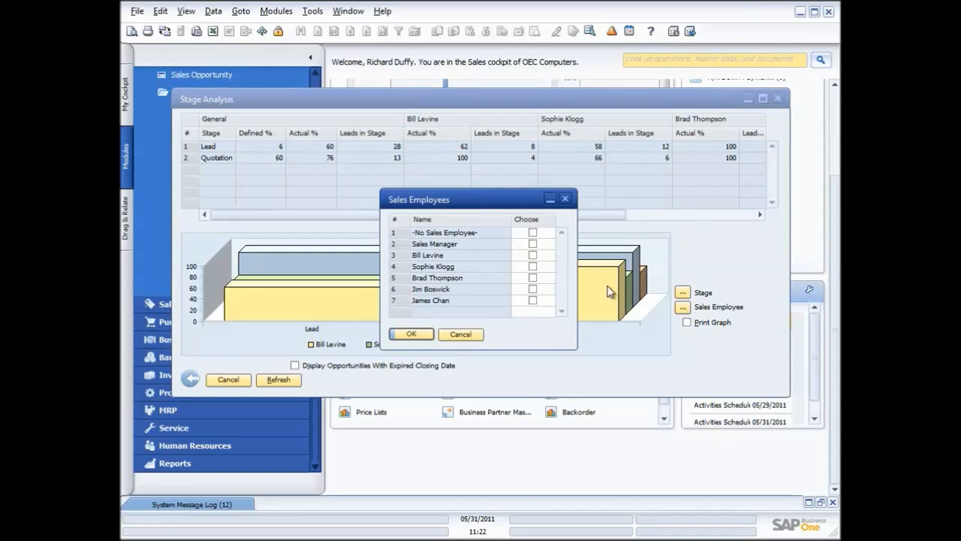
pyautogui.click(533, 266)
pyautogui.click(422, 334)
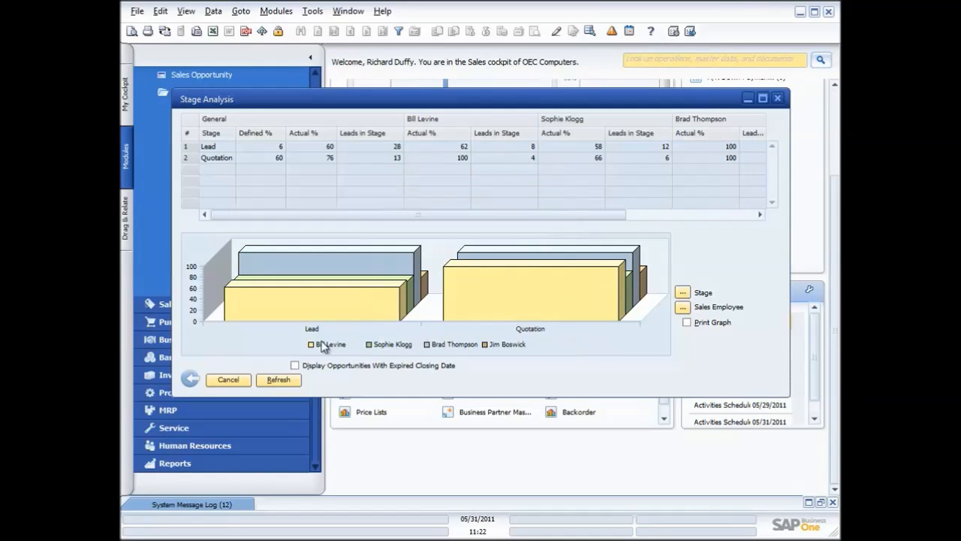
pyautogui.click(278, 379)
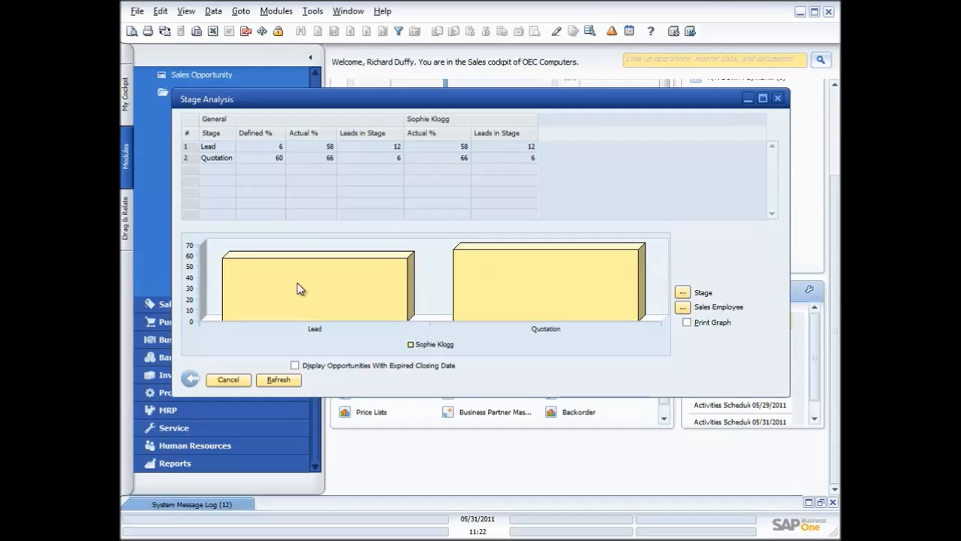
# Step: Open the sales employee's opportunity list from the Quotation stage detail, widen it, and sort it by expected total from highest to lowest
pyautogui.doubleClick(222, 157)
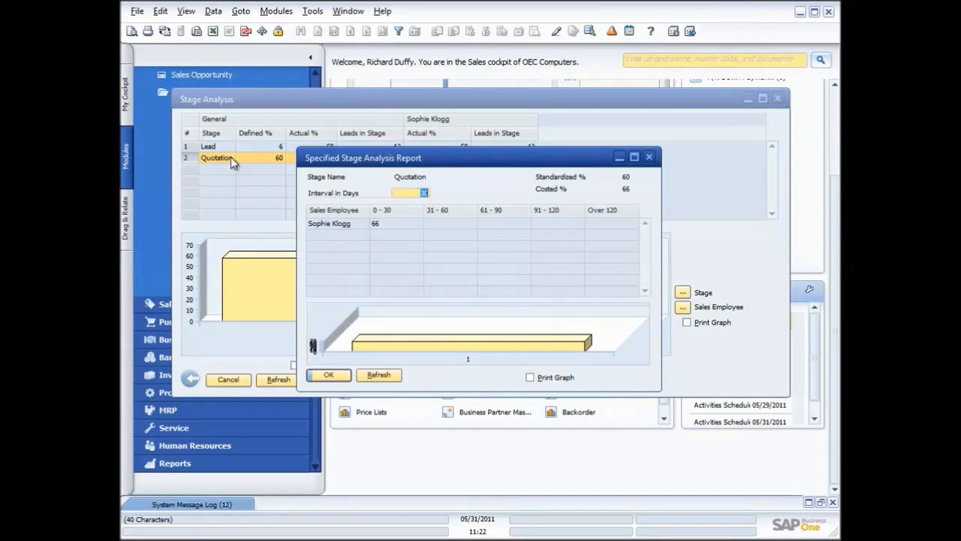
pyautogui.doubleClick(336, 224)
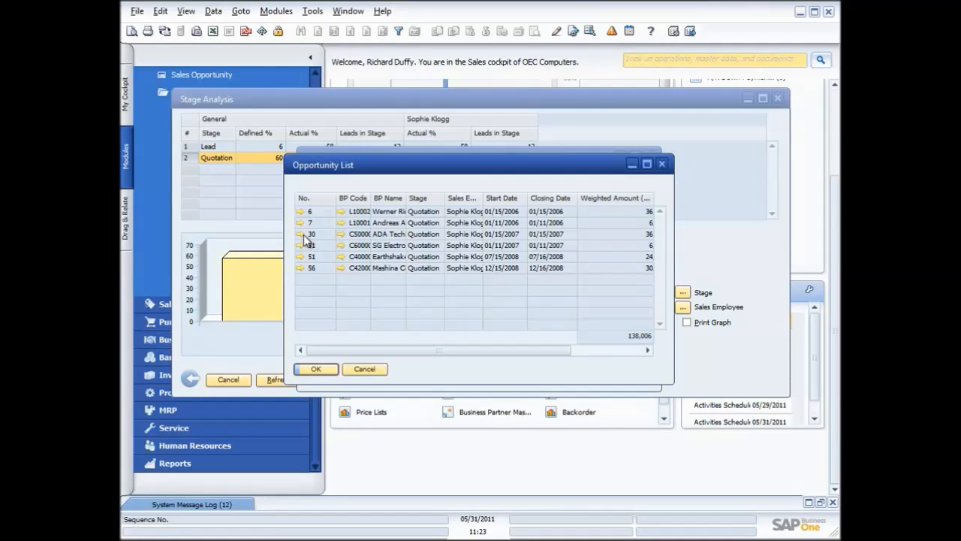
pyautogui.moveTo(672, 343); pyautogui.dragTo(767, 339)
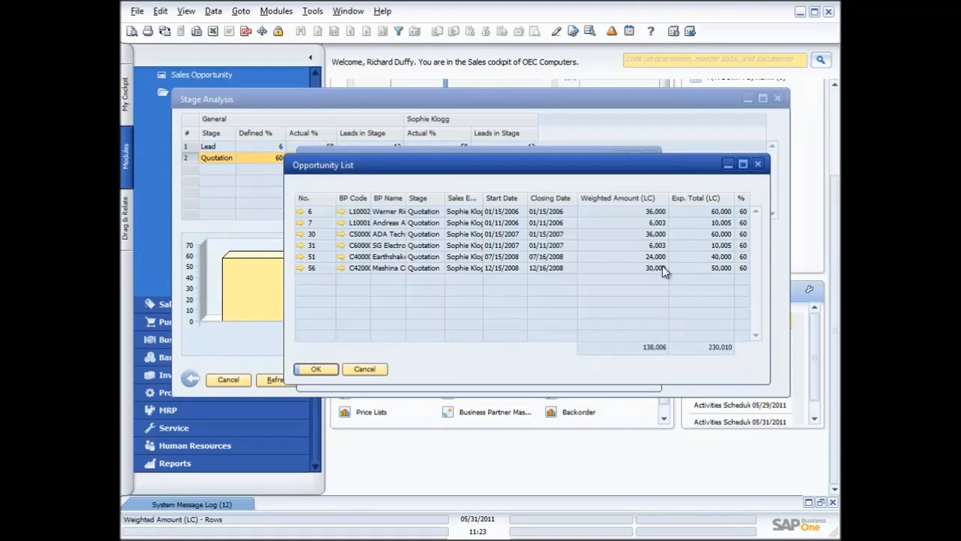
pyautogui.doubleClick(699, 196)
pyautogui.doubleClick(635, 198)
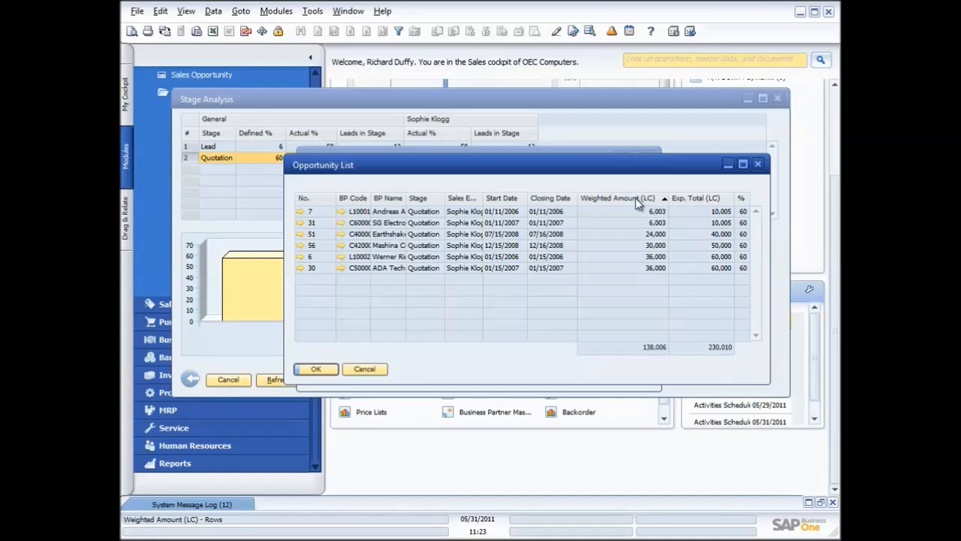
pyautogui.doubleClick(705, 198)
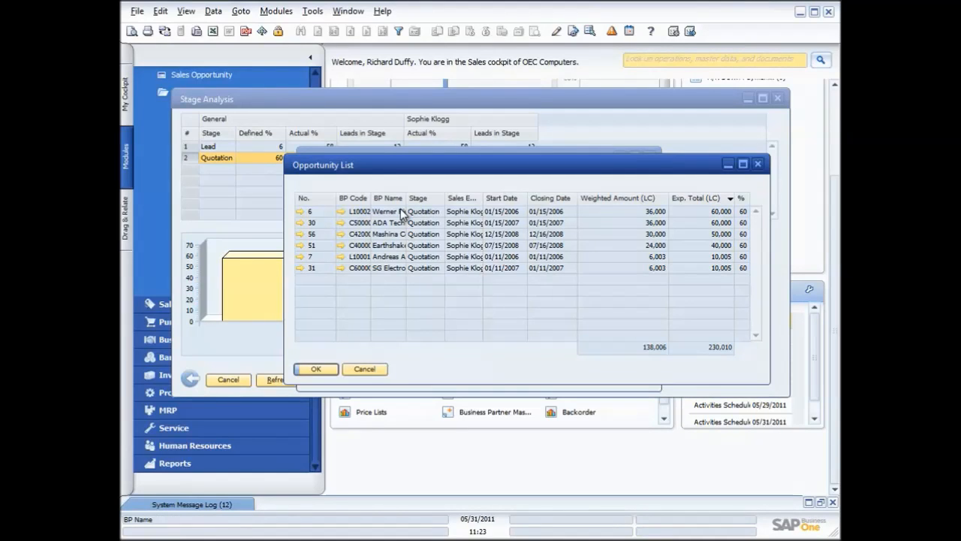
# Step: Open the first opportunity in the list, check its related documents, and close the opportunity
pyautogui.click(301, 213)
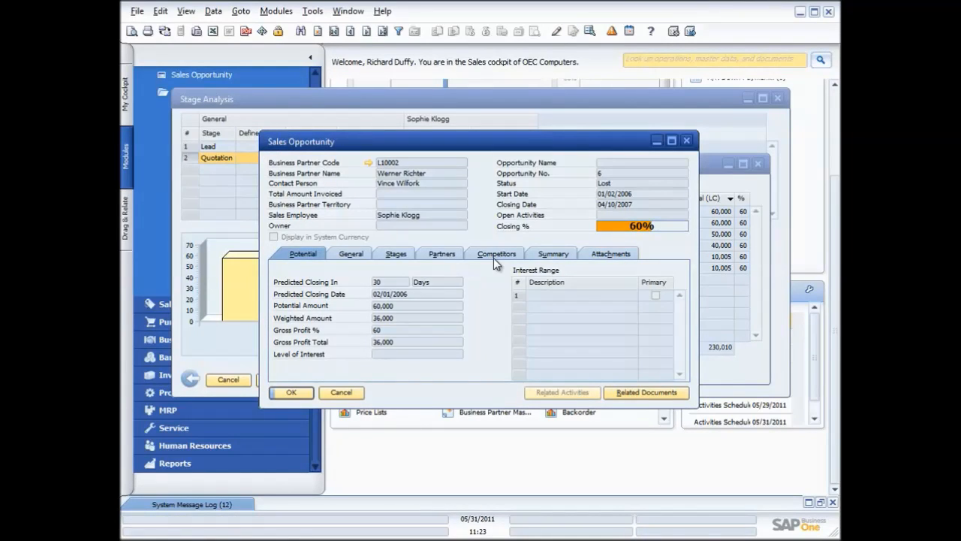
pyautogui.rightClick(440, 395)
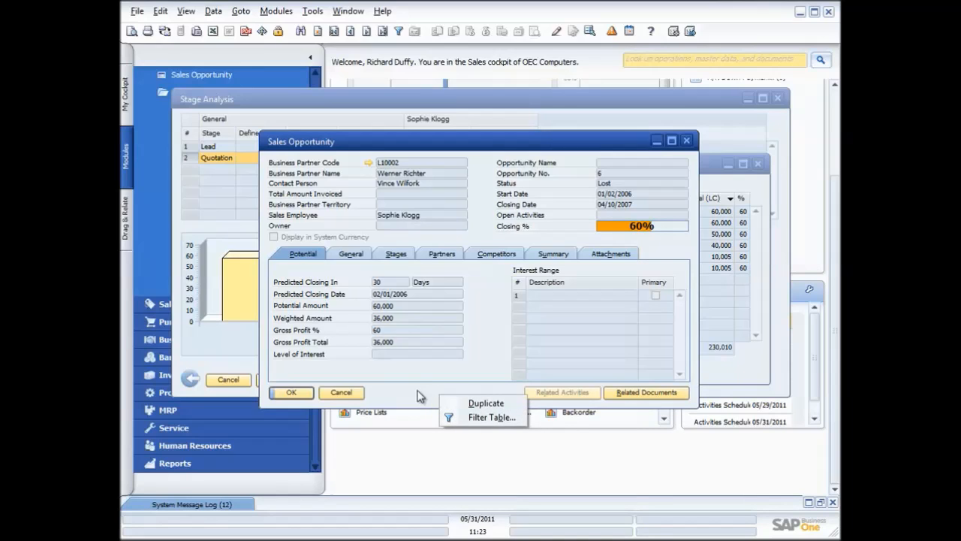
pyautogui.click(416, 392)
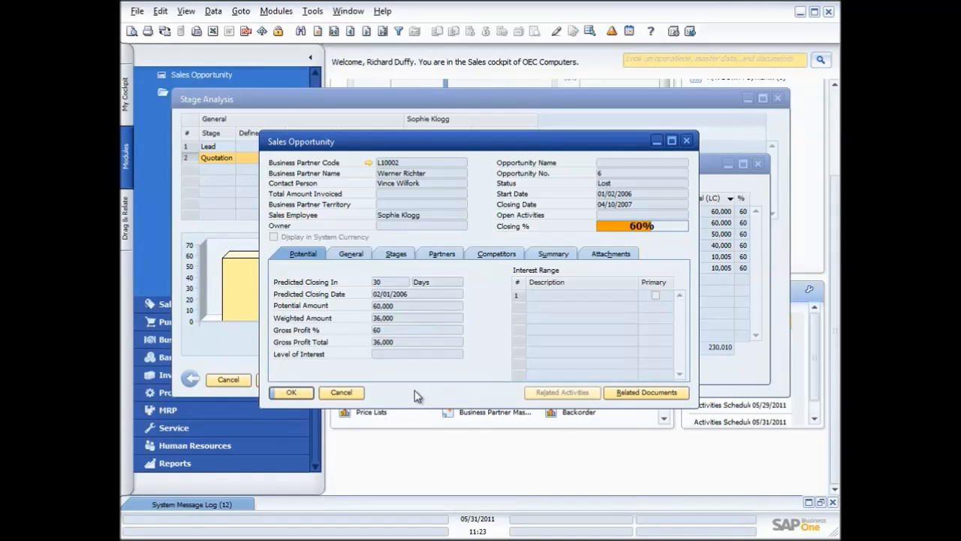
pyautogui.click(642, 394)
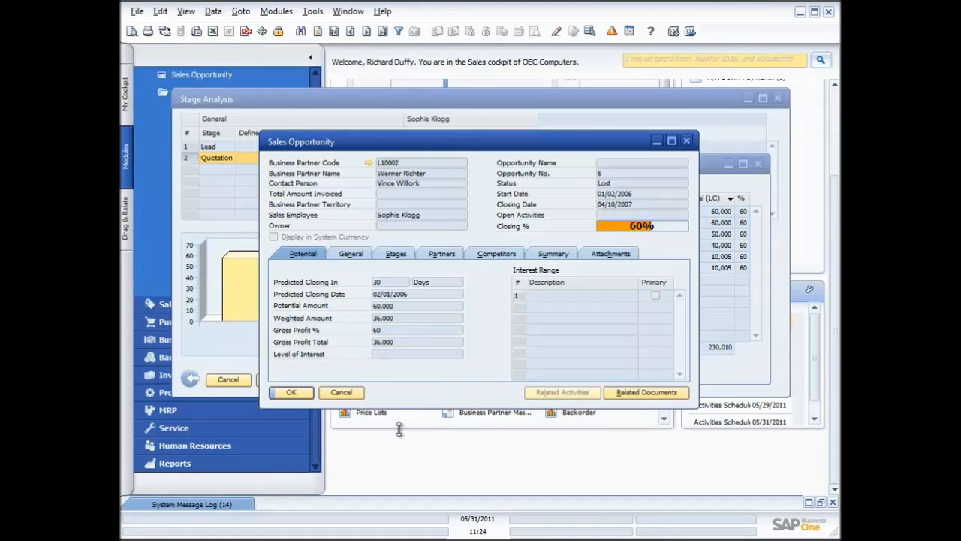
pyautogui.click(356, 395)
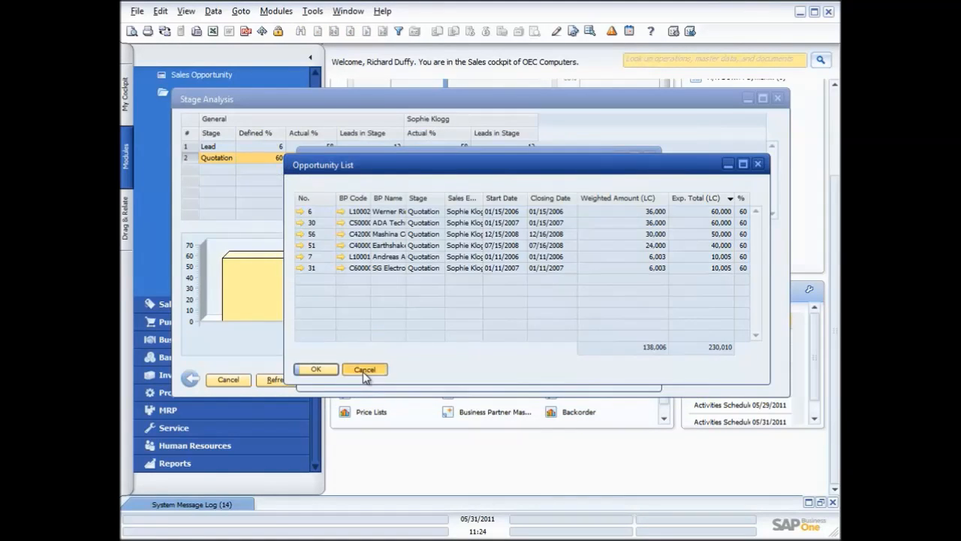
# Step: Close the opportunity list, the Quotation stage detail, and the Stage Analysis report with its selection criteria
pyautogui.click(364, 376)
pyautogui.click(346, 377)
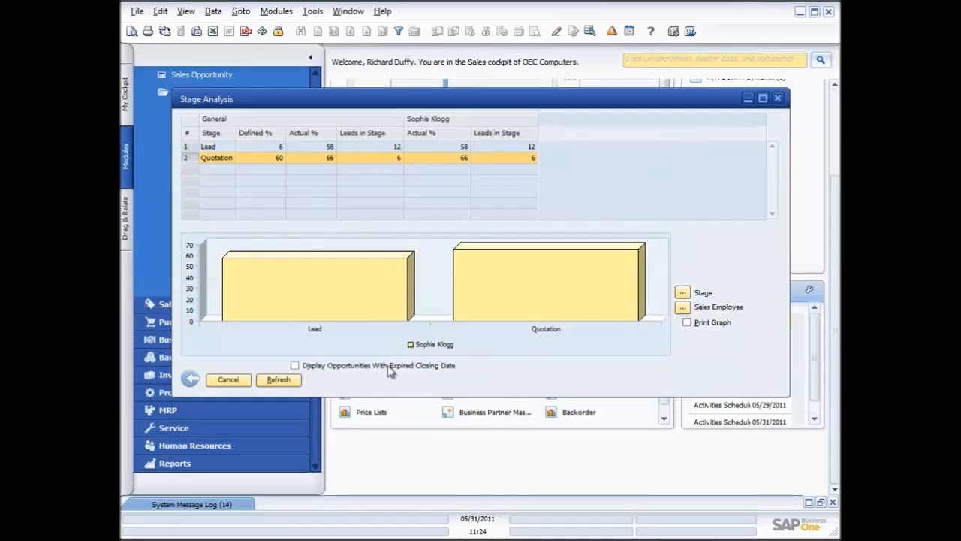
pyautogui.click(232, 379)
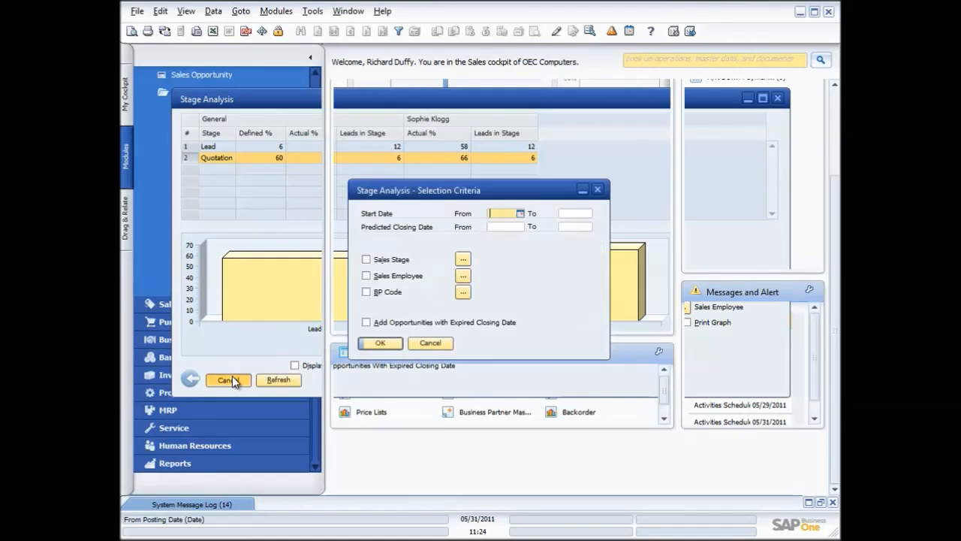
pyautogui.click(424, 342)
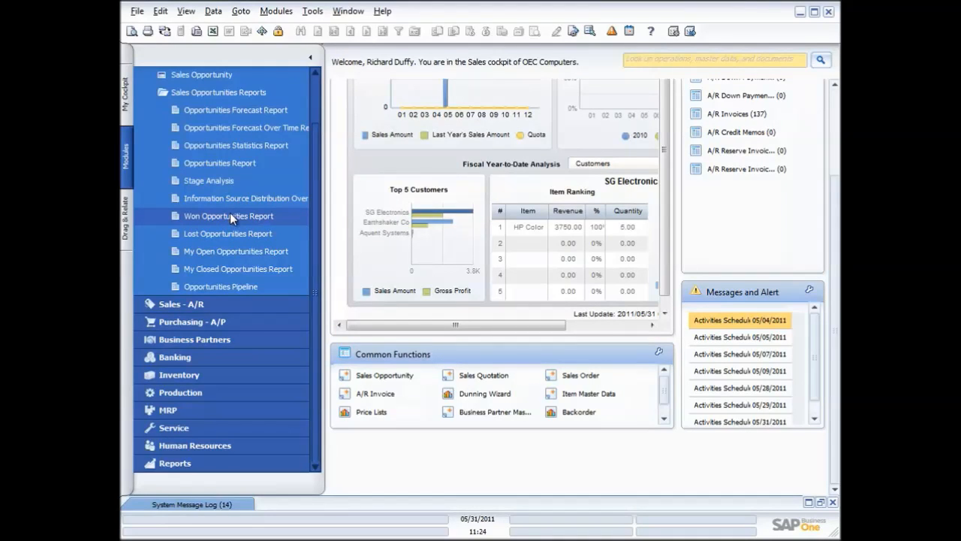
# Step: Open the Opportunities Pipeline report and view the Negotiation stage's opportunity list from both the table and the graph, closing it each time
pyautogui.click(224, 286)
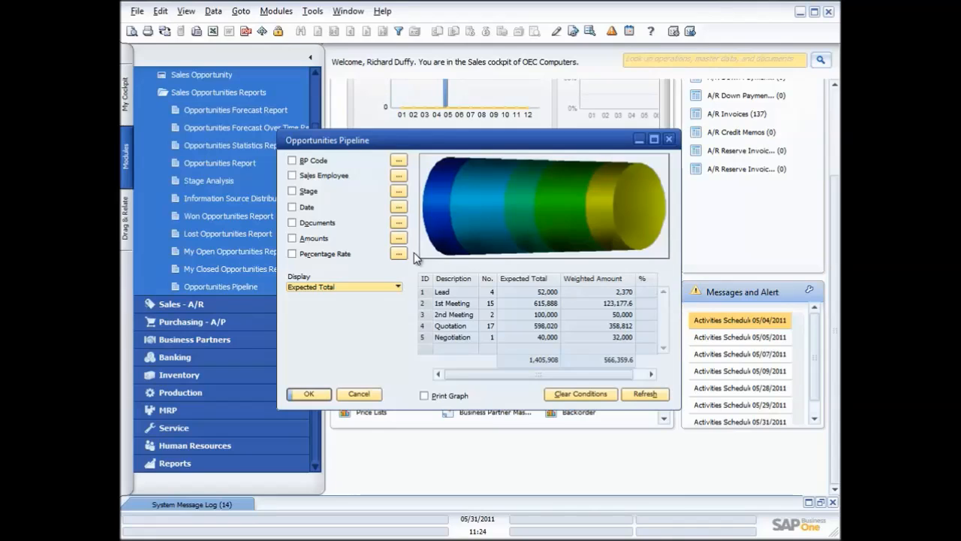
pyautogui.moveTo(443, 230)
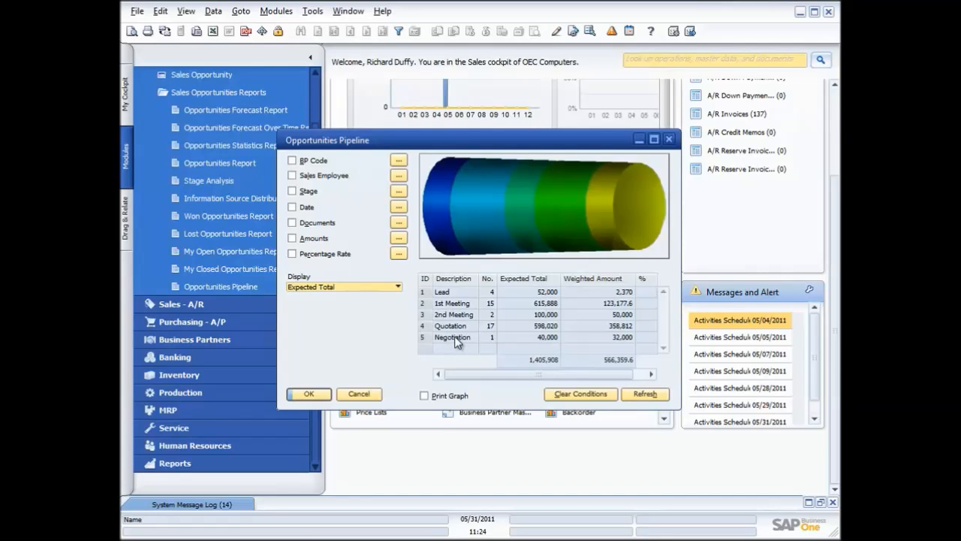
pyautogui.doubleClick(422, 334)
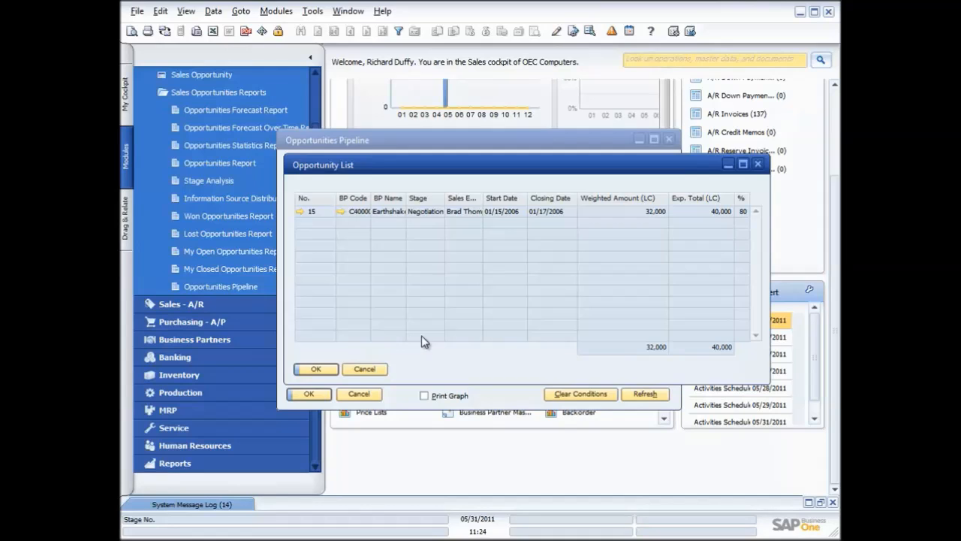
pyautogui.click(758, 164)
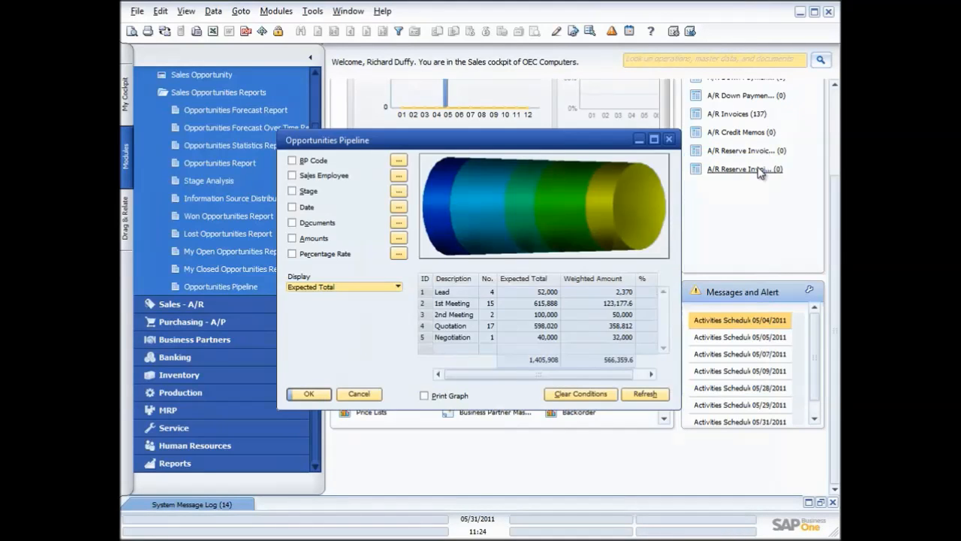
pyautogui.moveTo(622, 215)
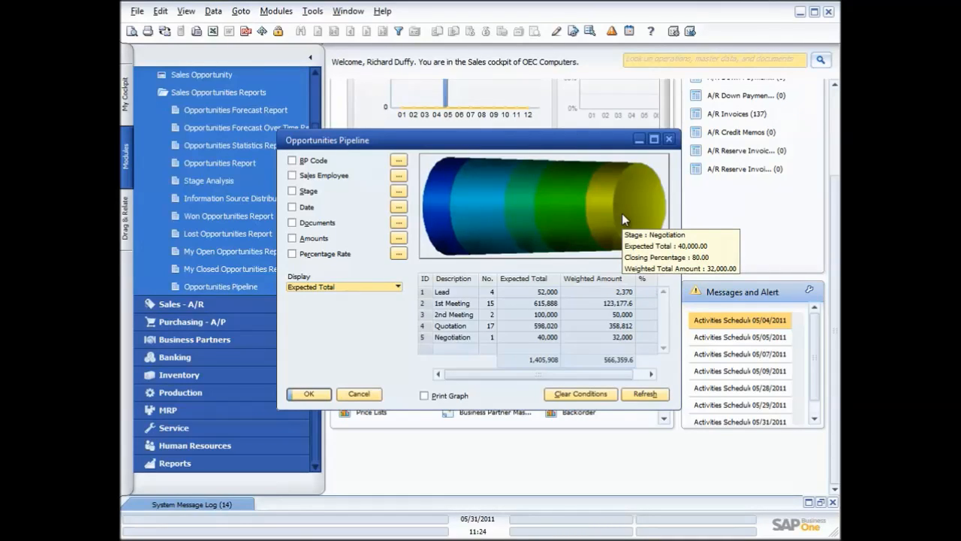
pyautogui.doubleClick(622, 214)
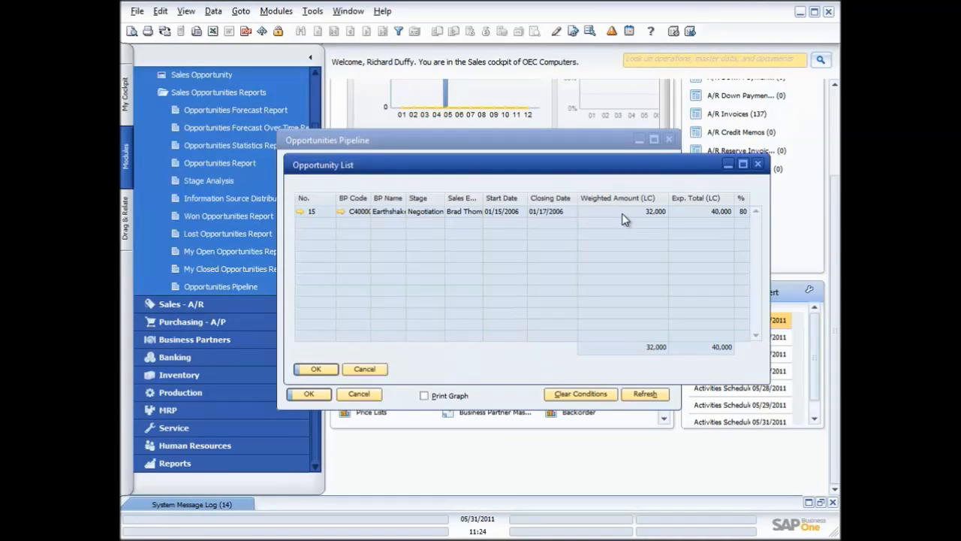
pyautogui.click(755, 164)
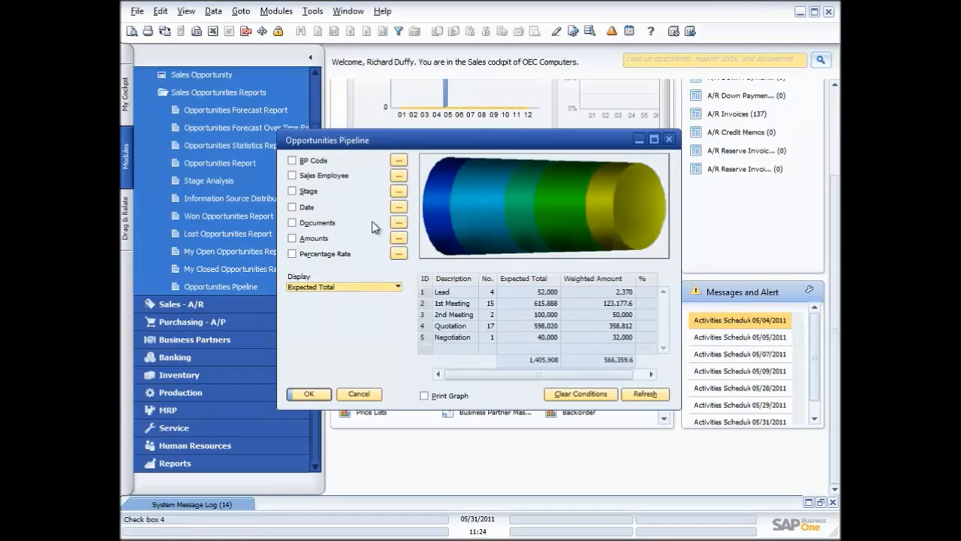
# Step: Display the pipeline graph by Weighted Total Amount, and switch its display to Closing Percentage
pyautogui.click(397, 288)
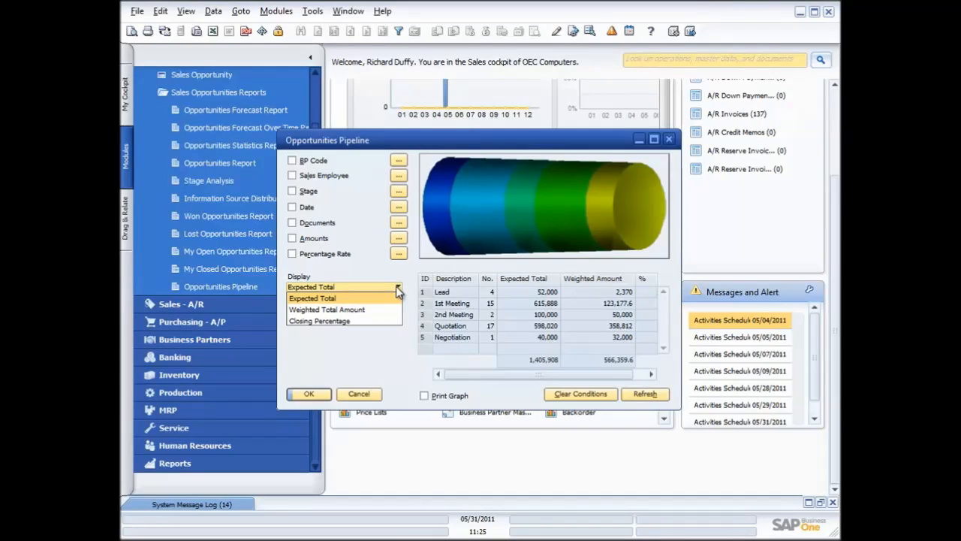
pyautogui.click(342, 310)
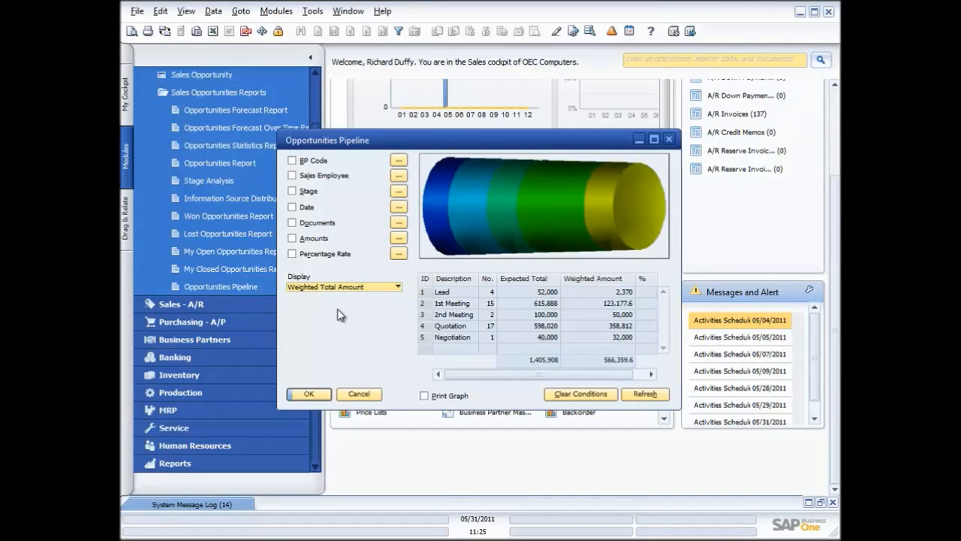
pyautogui.click(396, 288)
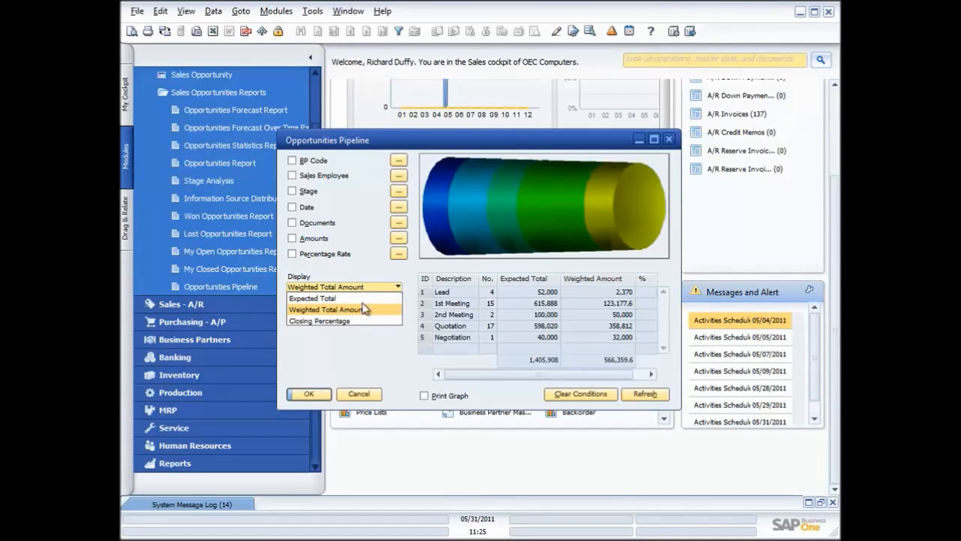
pyautogui.click(346, 318)
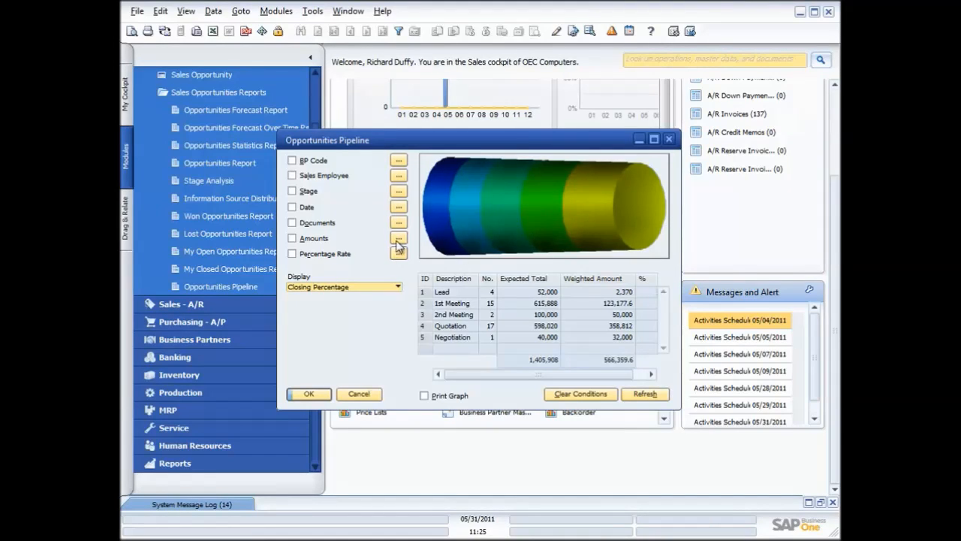
# Step: Filter the Opportunities Pipeline by the fourth sales employee and refresh it, and remove the filter and refresh the full pipeline
pyautogui.click(400, 174)
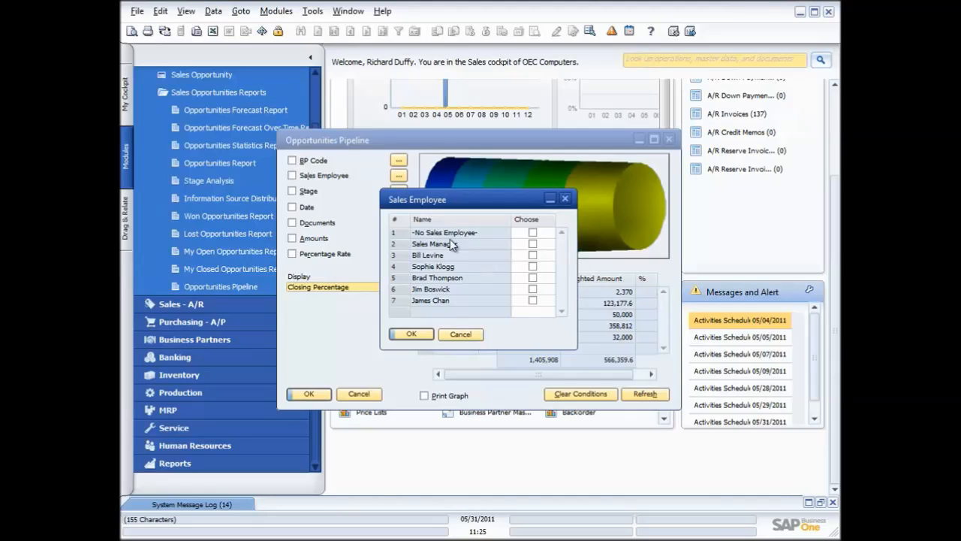
pyautogui.click(532, 267)
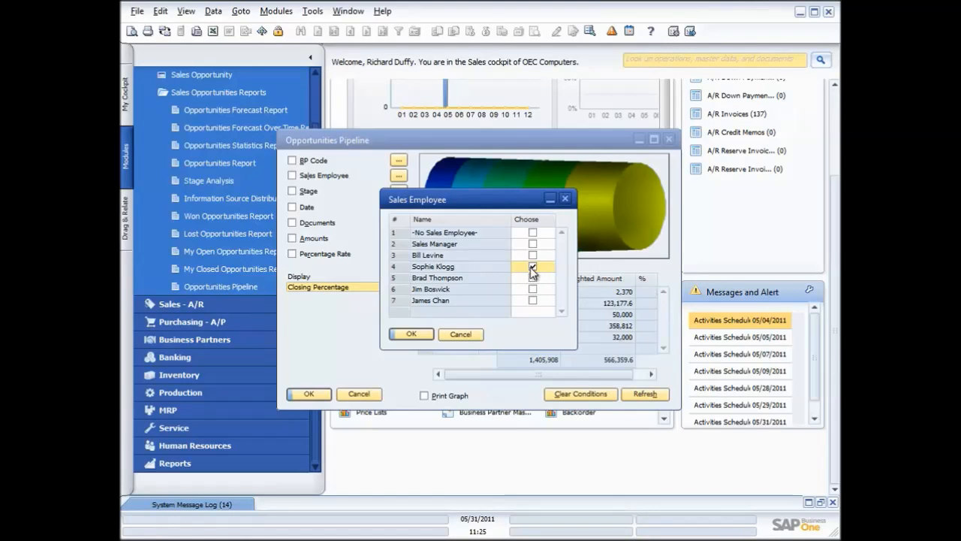
pyautogui.click(410, 334)
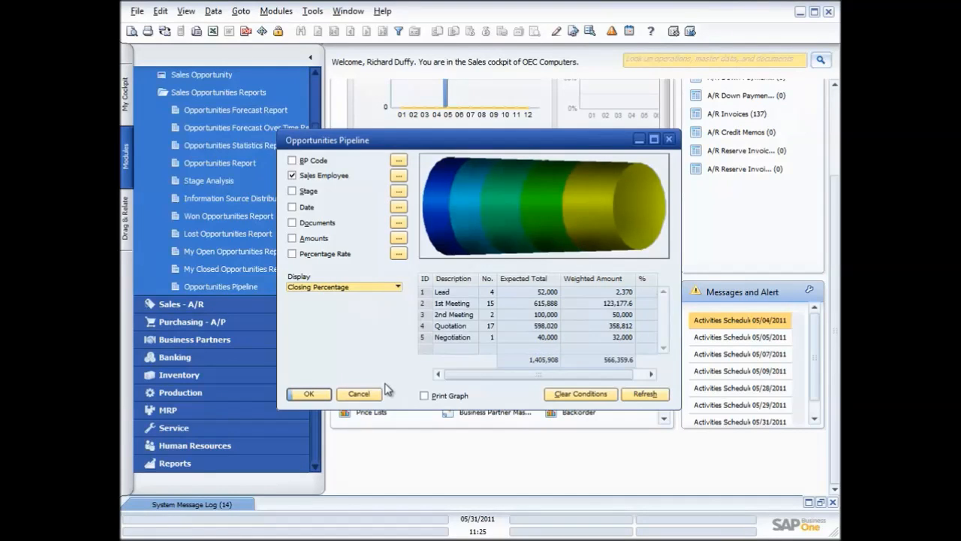
pyautogui.click(641, 398)
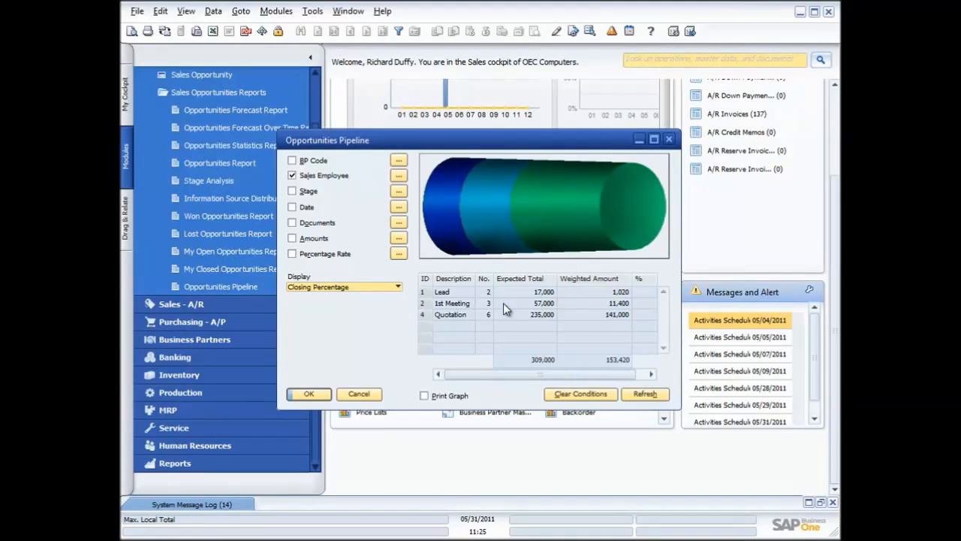
pyautogui.click(292, 175)
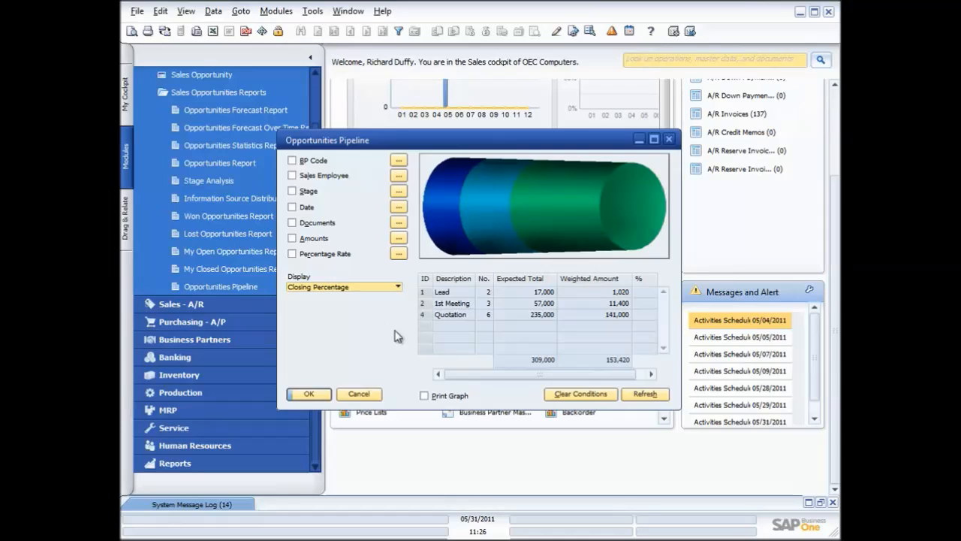
pyautogui.click(643, 396)
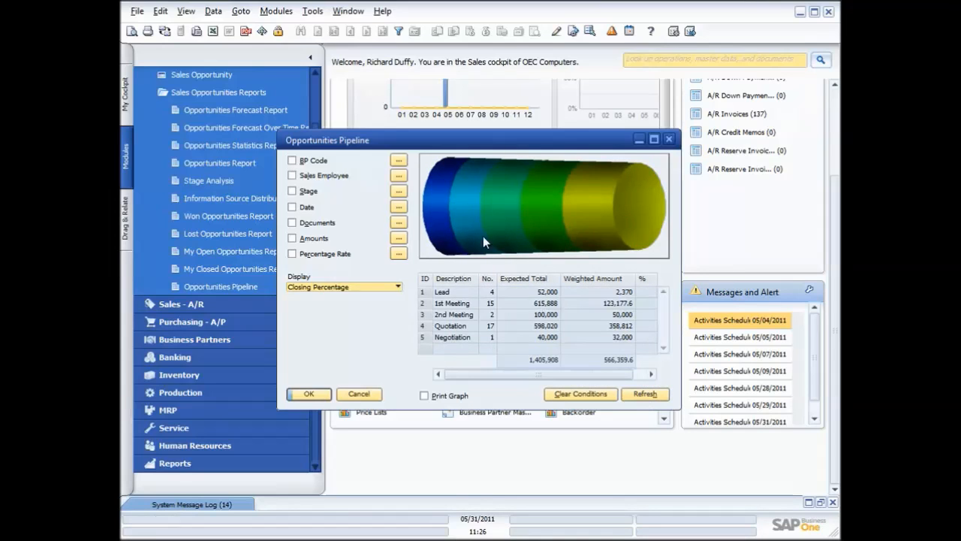
# Step: Open the Dynamic Opportunity Analysis for the pipeline and maximize its window
pyautogui.click(311, 12)
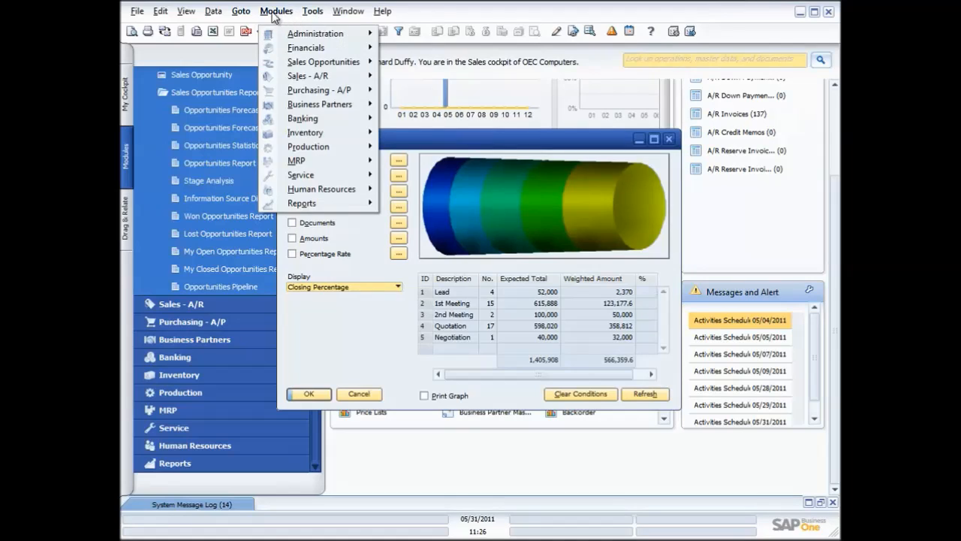
pyautogui.moveTo(239, 15)
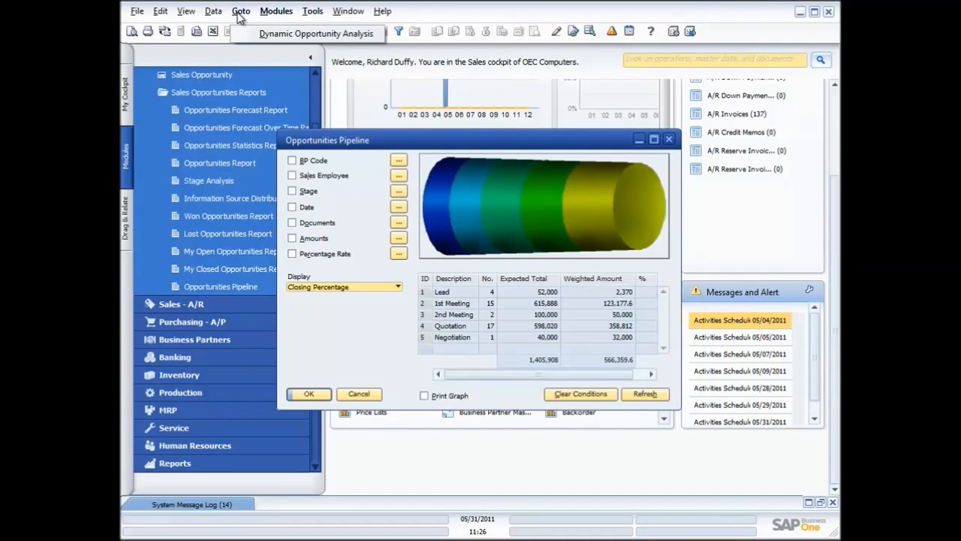
pyautogui.click(250, 33)
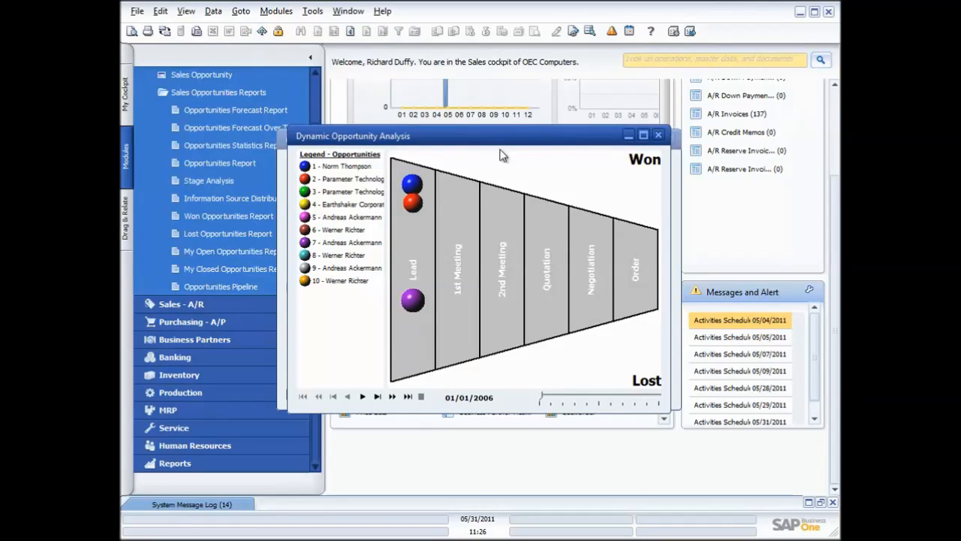
pyautogui.click(643, 136)
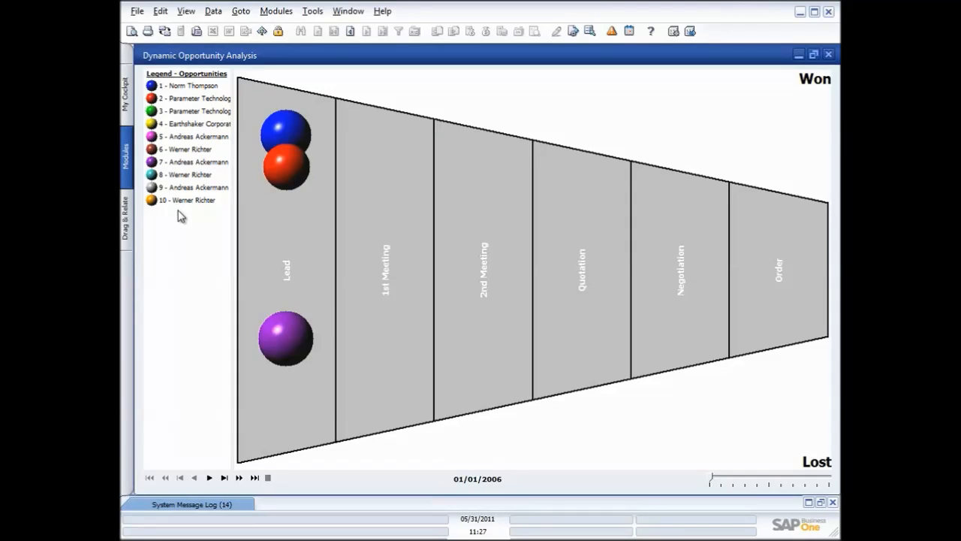
# Step: Play the opportunity animation forward from 01/01/2006 to watch the opportunities progress through the sales stages
pyautogui.rightClick(189, 234)
pyautogui.click(371, 90)
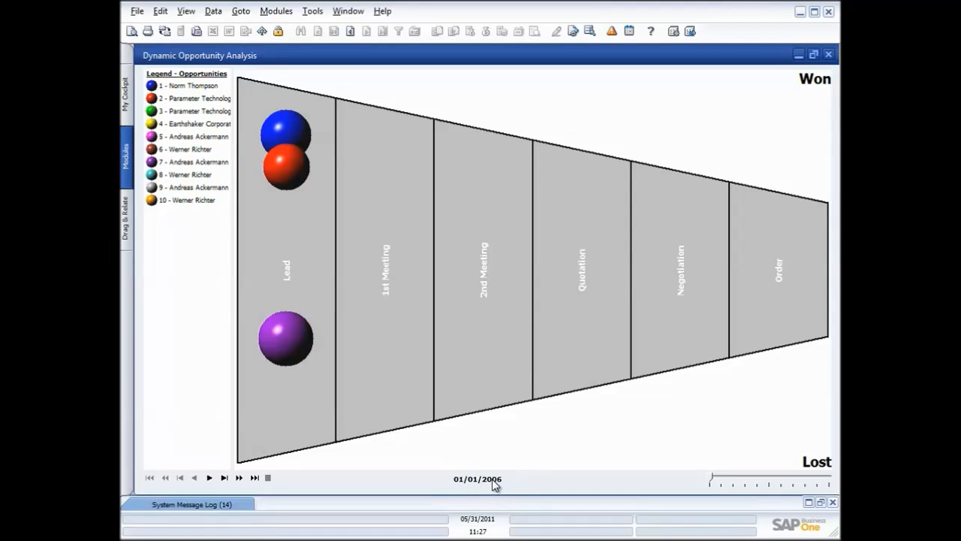
pyautogui.click(211, 477)
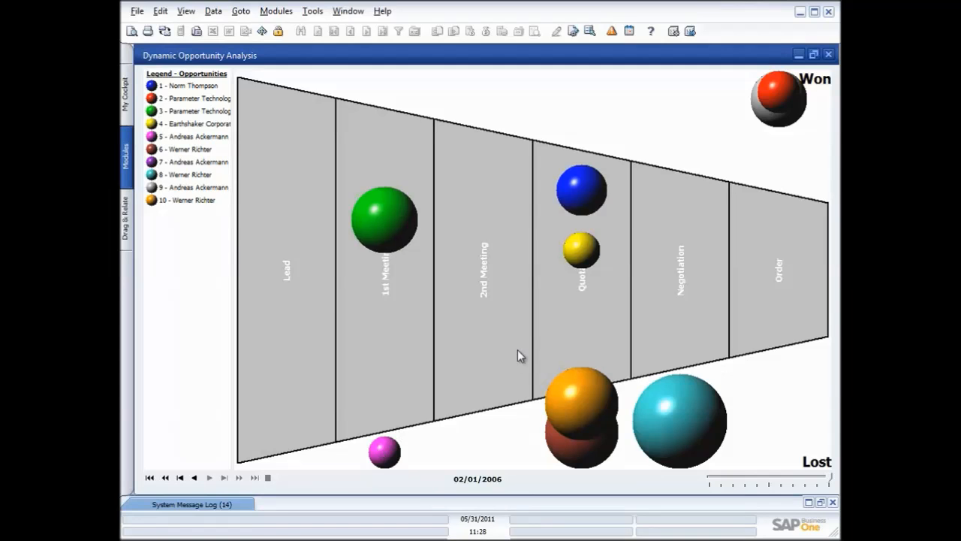
# Step: View the details of lost opportunity 8 from its bubble, and close the opportunity, the dynamic analysis and the Opportunities Pipeline
pyautogui.doubleClick(693, 417)
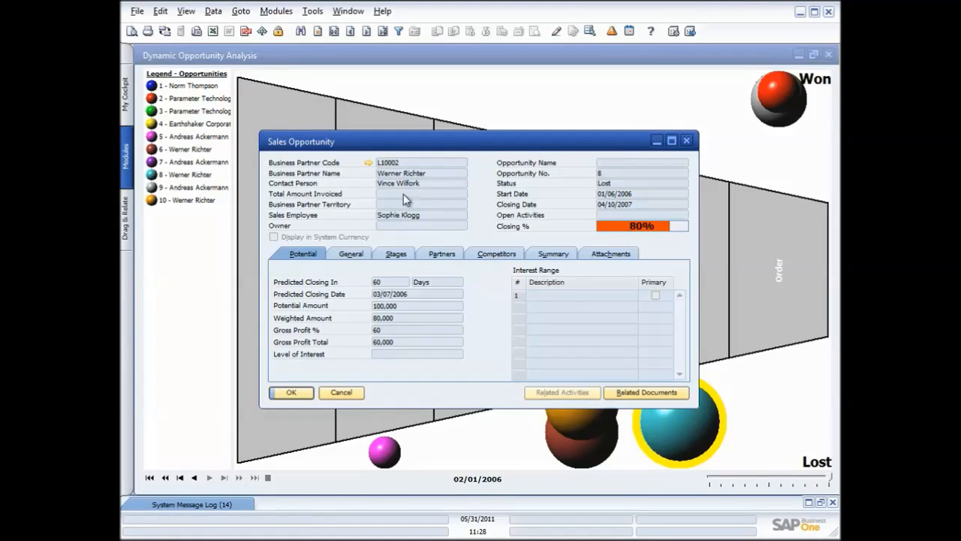
pyautogui.click(685, 142)
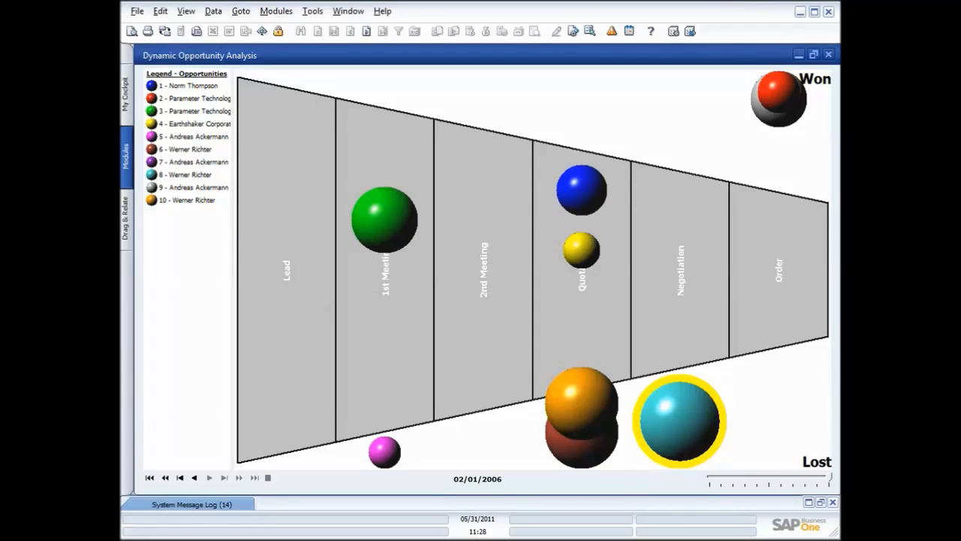
pyautogui.click(829, 56)
pyautogui.click(669, 141)
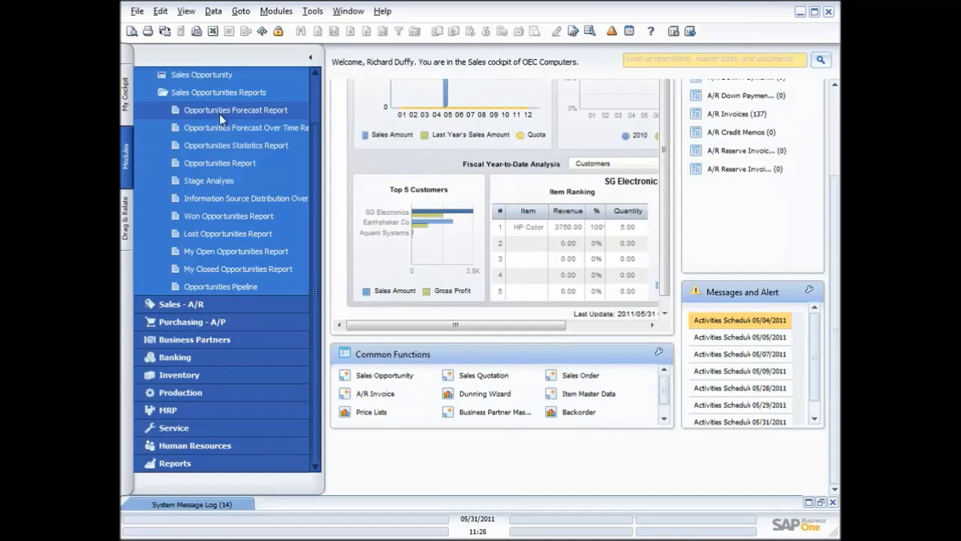
# Step: Run the Opportunities Report without any selection criteria and move its window higher up
pyautogui.click(217, 162)
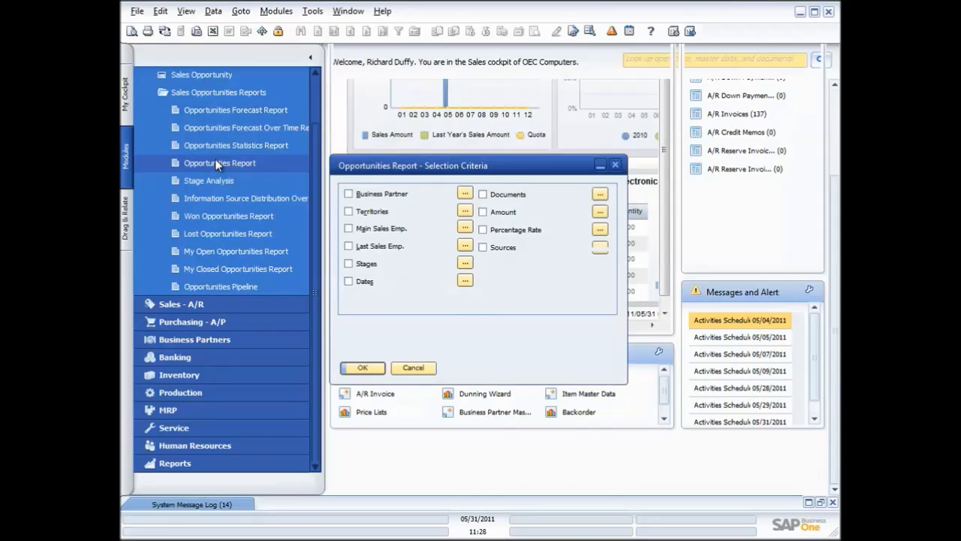
pyautogui.click(363, 367)
pyautogui.moveTo(413, 156); pyautogui.dragTo(380, 98)
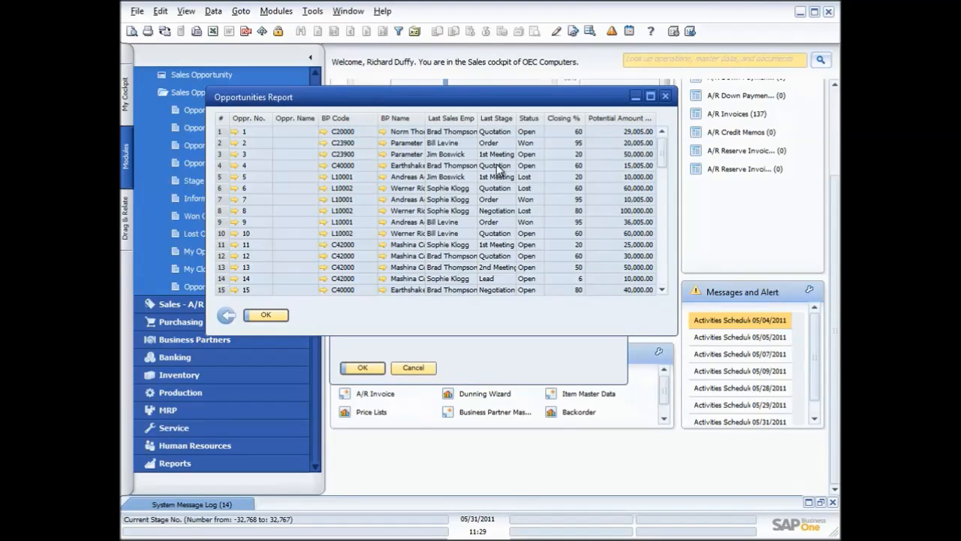
# Step: Open the print preview of the Opportunities Report, look through the Opportunities List, and close the preview
pyautogui.click(132, 34)
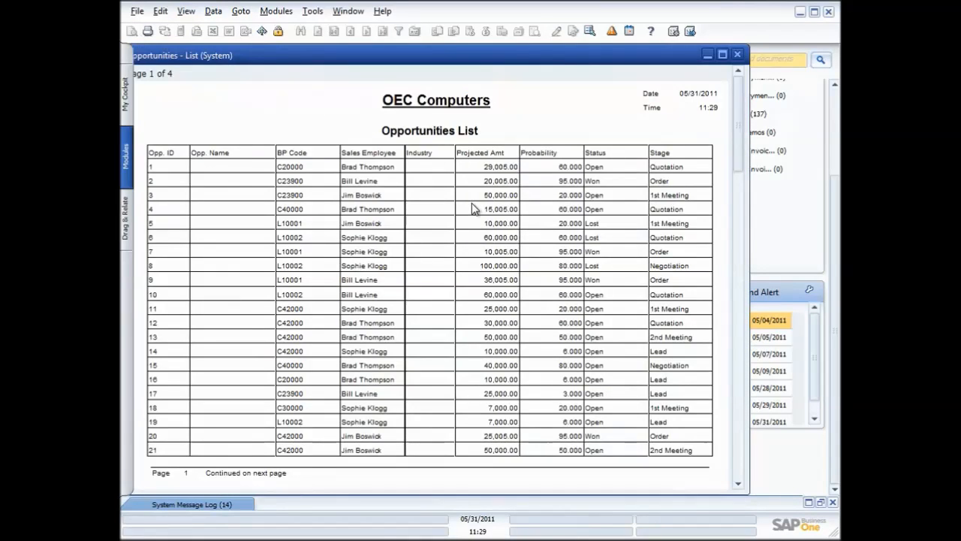
pyautogui.scroll(-2, 471, 204)
pyautogui.scroll(-2, 472, 204)
pyautogui.scroll(2, 471, 203)
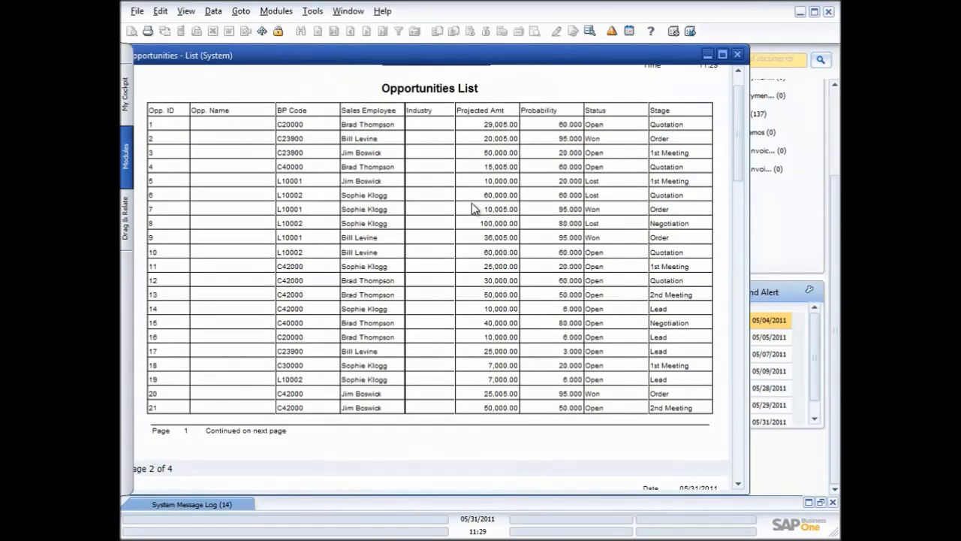
pyautogui.click(737, 54)
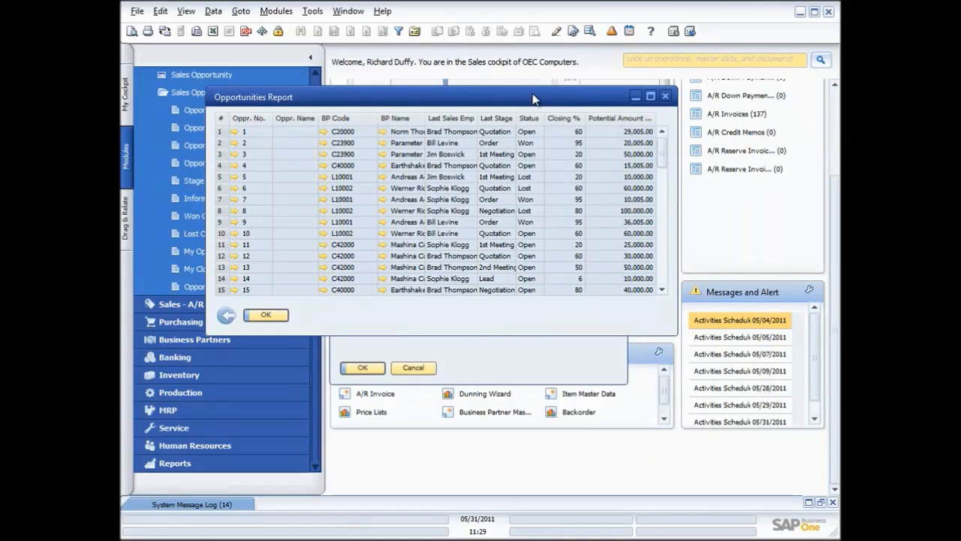
# Step: Open the Opportunities - List (System) layout for editing through the Report and Layout Manager, look it over, and close the layout designer
pyautogui.click(556, 34)
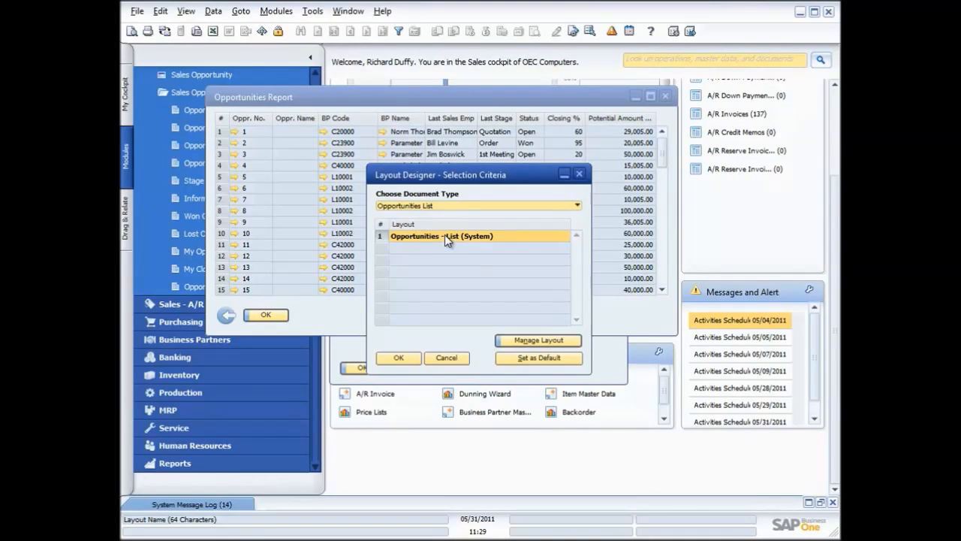
pyautogui.click(539, 340)
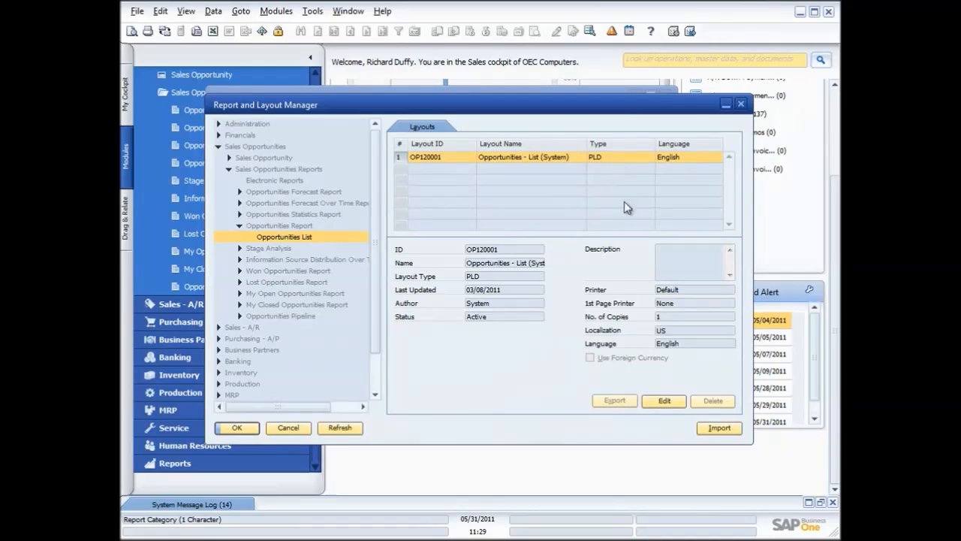
pyautogui.click(664, 400)
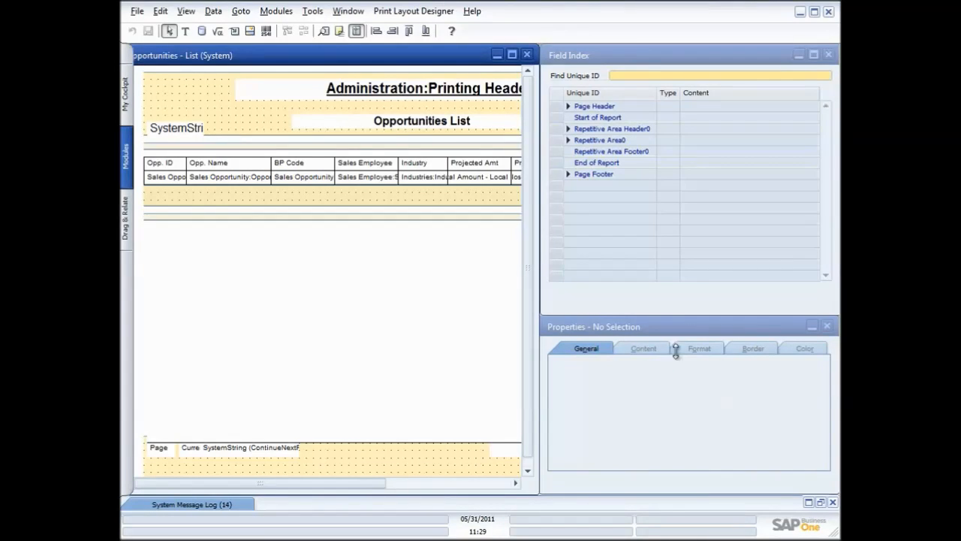
pyautogui.click(527, 55)
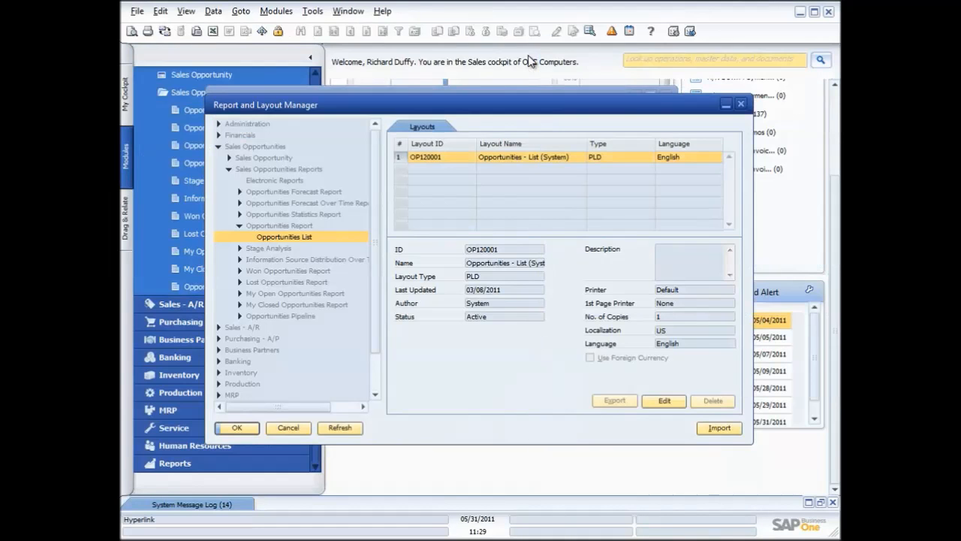